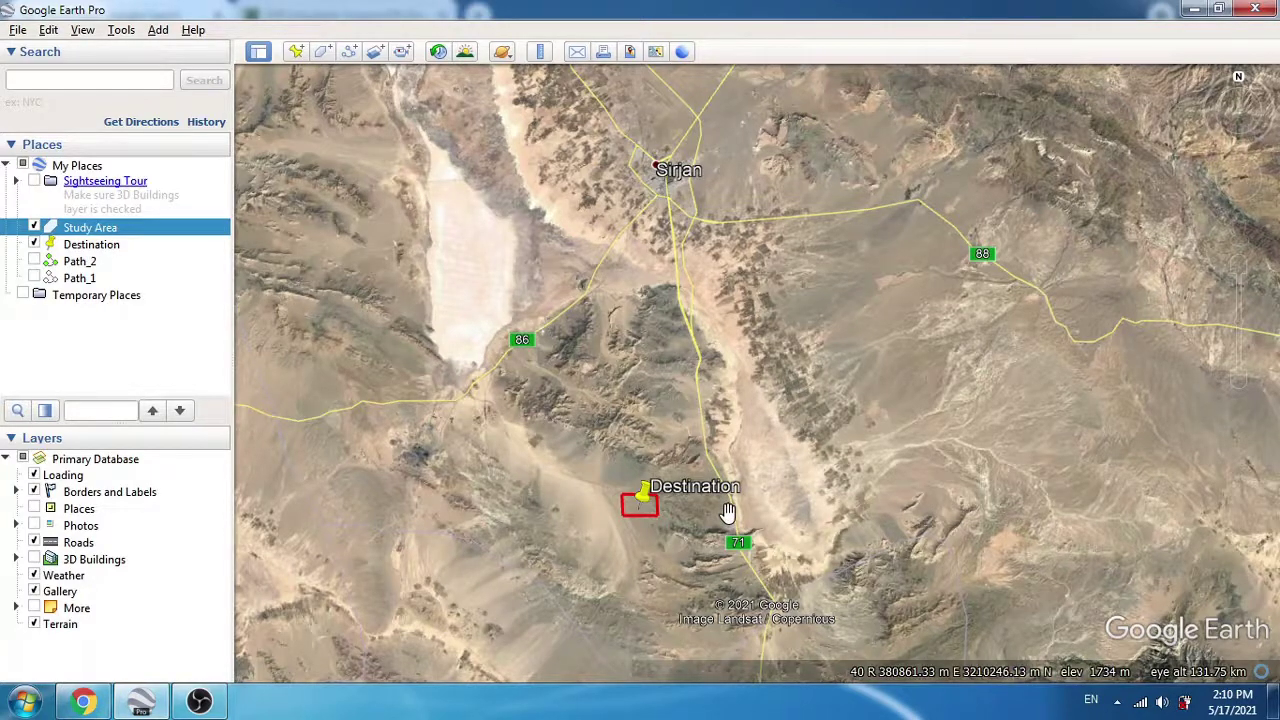
# - Examine the Study Area rectangle and the dirt track running past the Destination placemark
pyautogui.scroll(5, 728, 512)
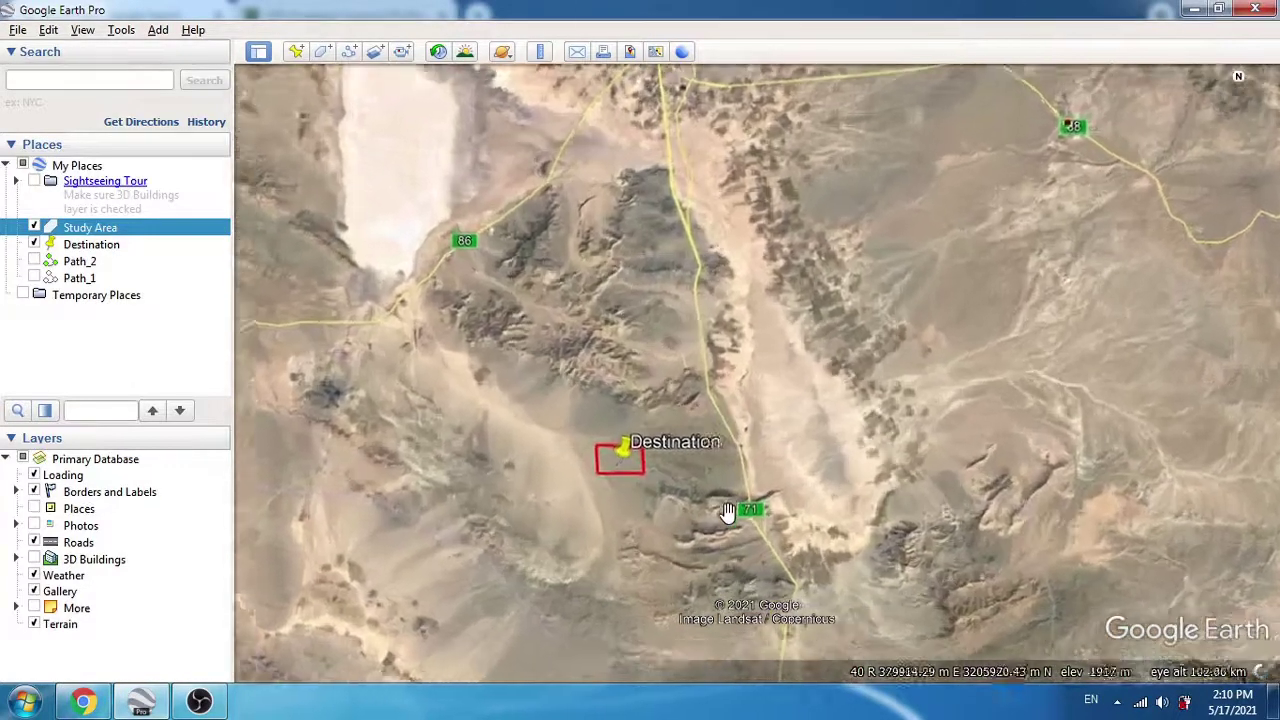
pyautogui.scroll(2, 707, 440)
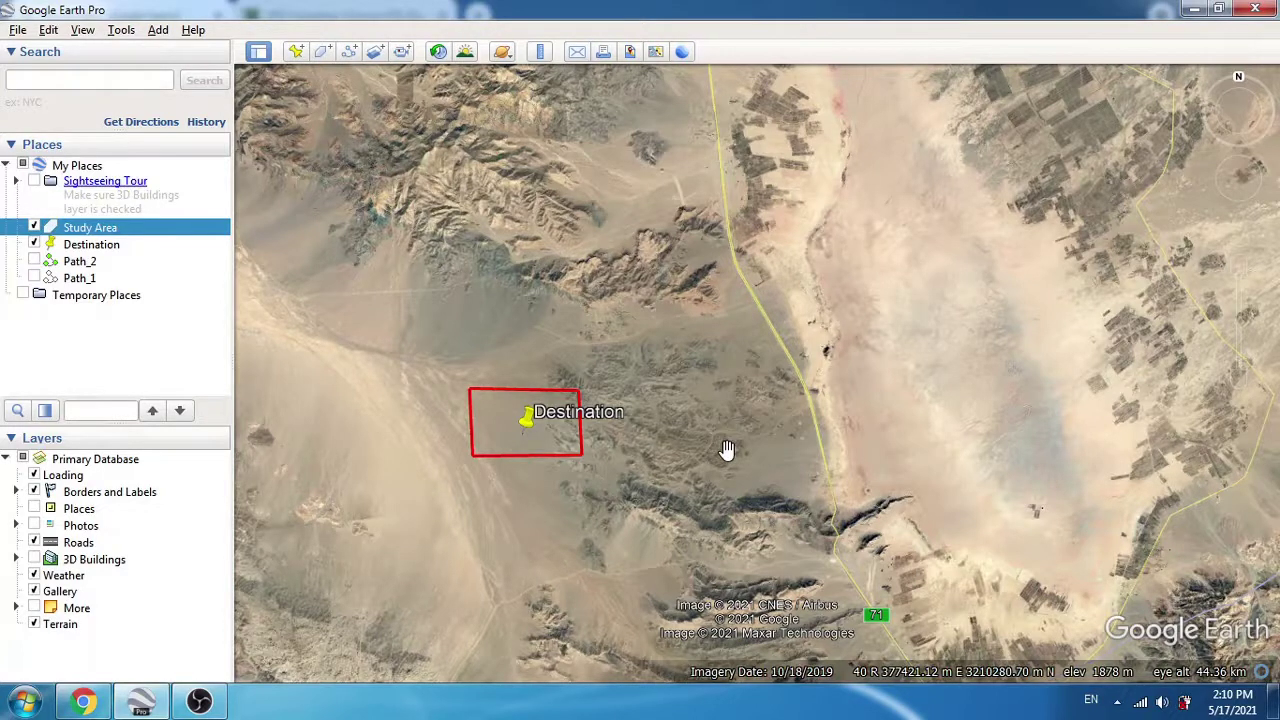
pyautogui.scroll(1, 553, 469)
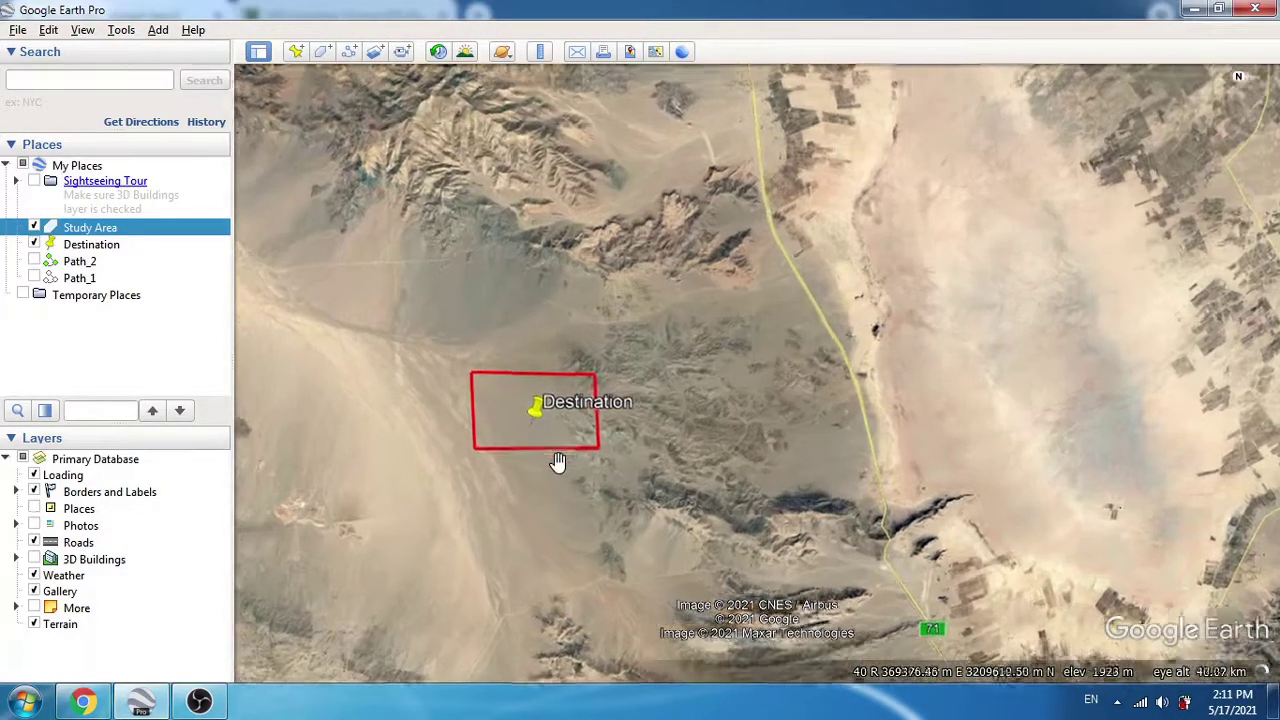
pyautogui.scroll(4, 558, 462)
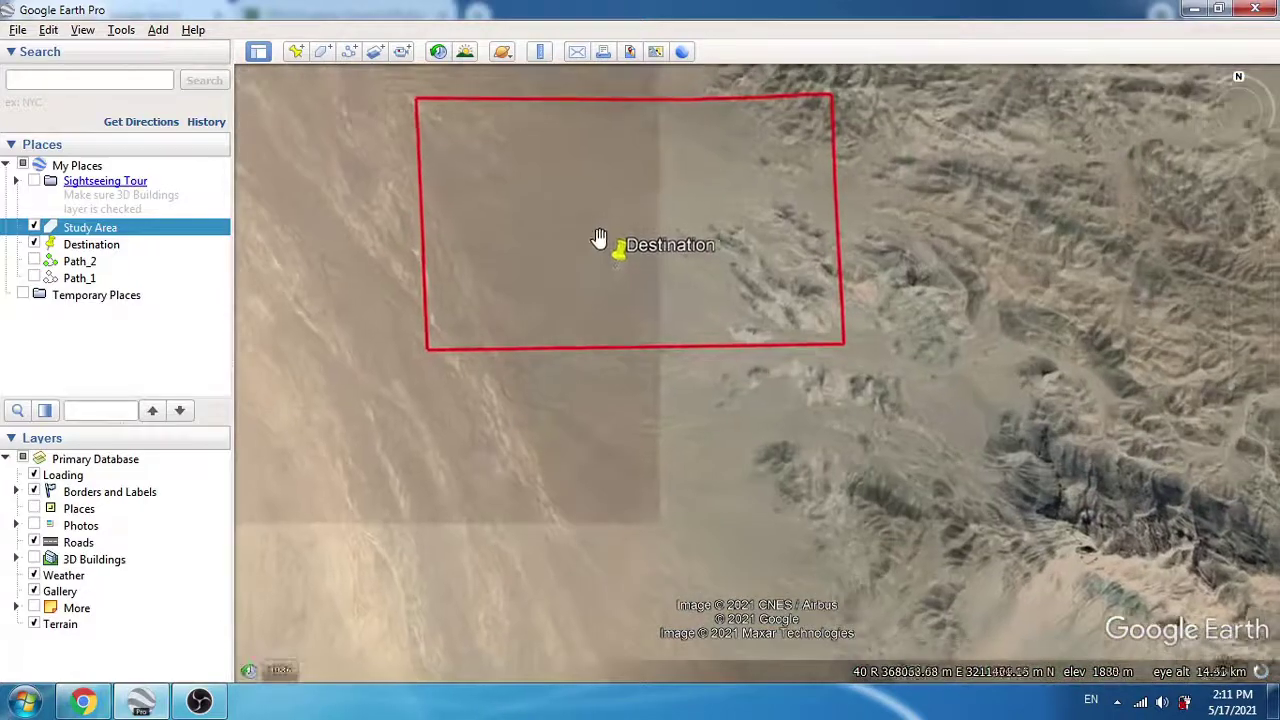
pyautogui.scroll(1, 640, 216)
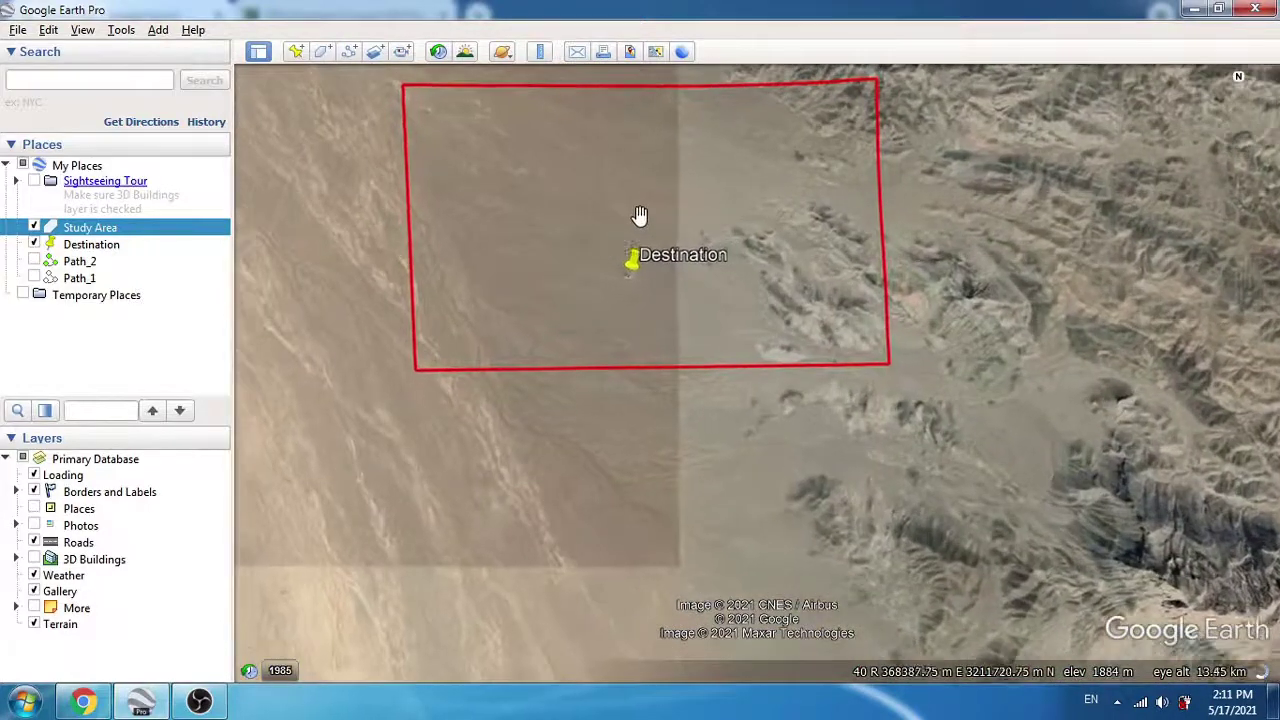
pyautogui.scroll(3, 651, 217)
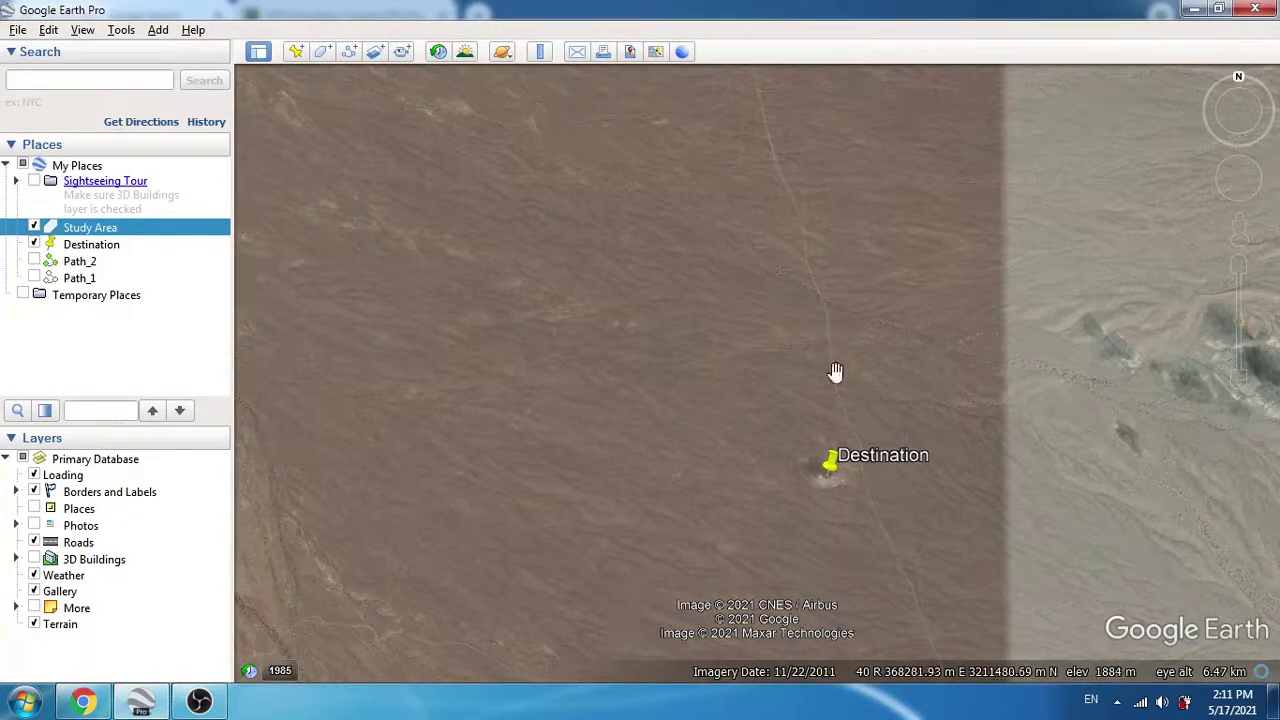
pyautogui.moveTo(764, 256); pyautogui.dragTo(791, 480)
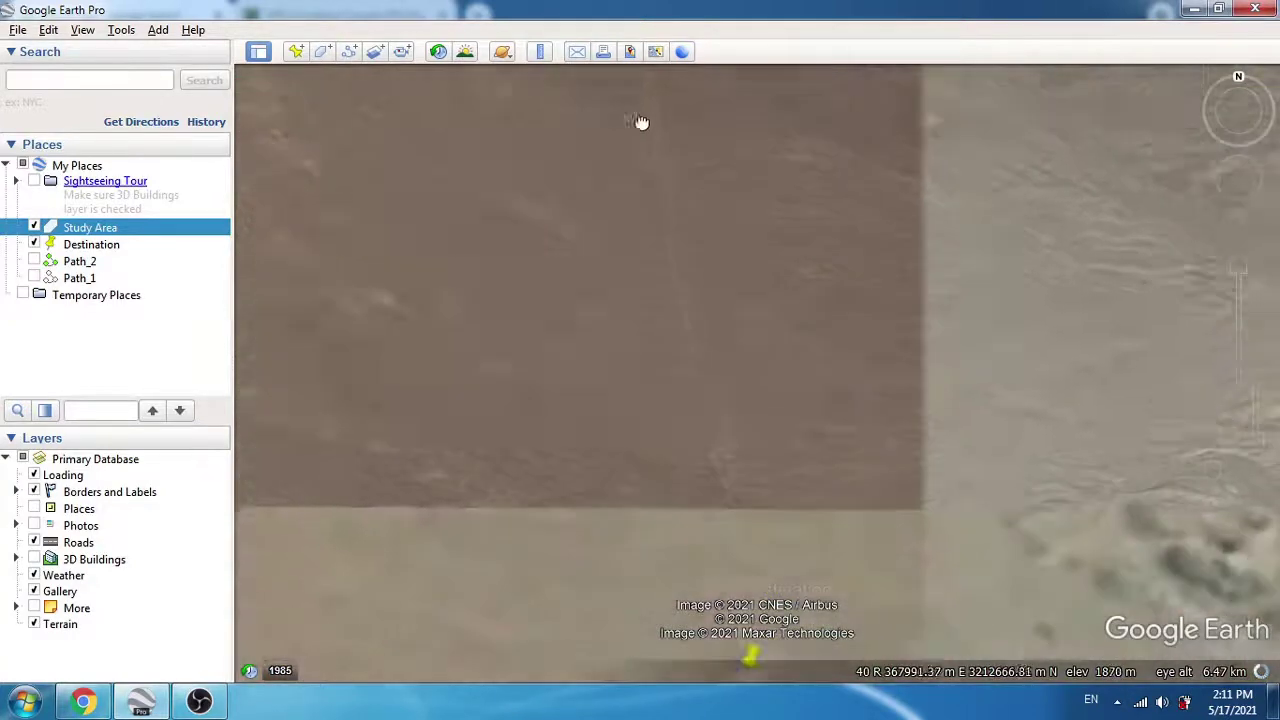
pyautogui.moveTo(641, 121); pyautogui.dragTo(640, 76)
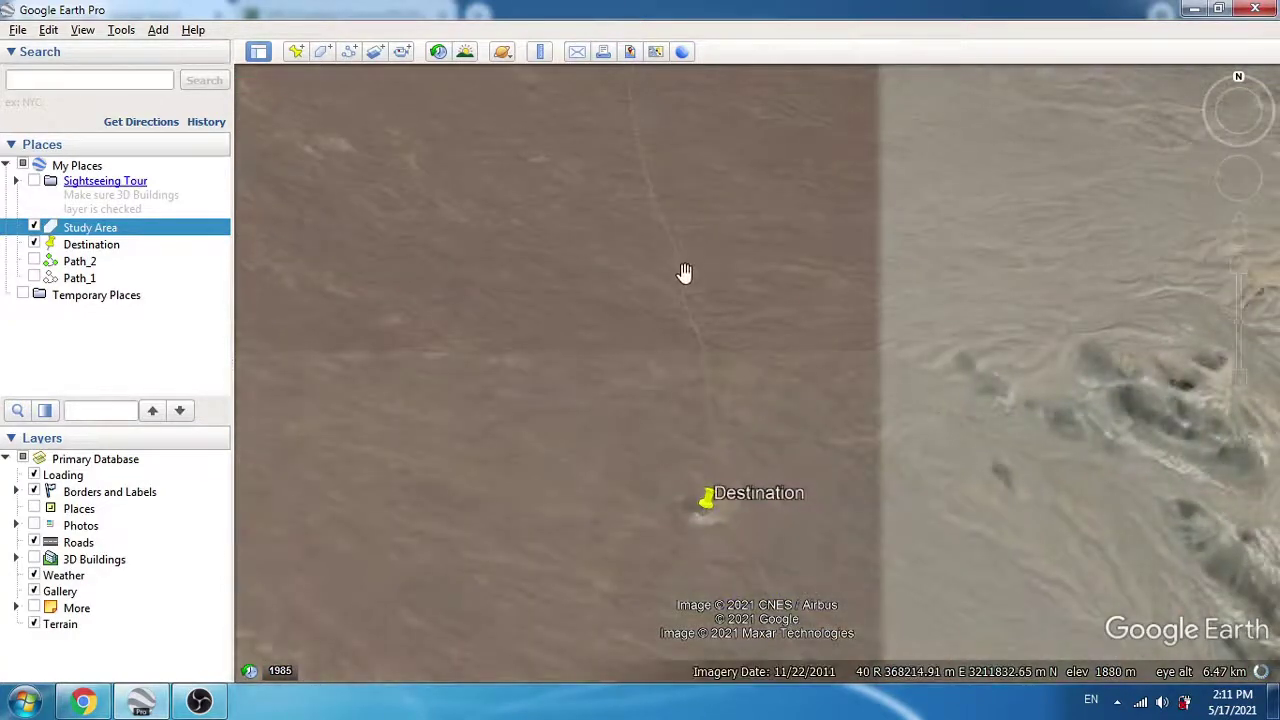
pyautogui.moveTo(684, 272)
pyautogui.mouseDown()
pyautogui.moveTo(694, 451)
pyautogui.moveTo(631, 567)
pyautogui.moveTo(820, 343)
pyautogui.moveTo(657, 549)
pyautogui.moveTo(729, 371)
pyautogui.moveTo(616, 297)
pyautogui.moveTo(414, 554)
pyautogui.moveTo(777, 497)
pyautogui.moveTo(1029, 360)
pyautogui.moveTo(721, 370)
pyautogui.moveTo(900, 291)
pyautogui.moveTo(686, 443)
pyautogui.moveTo(543, 286)
pyautogui.moveTo(521, 364)
pyautogui.mouseUp()
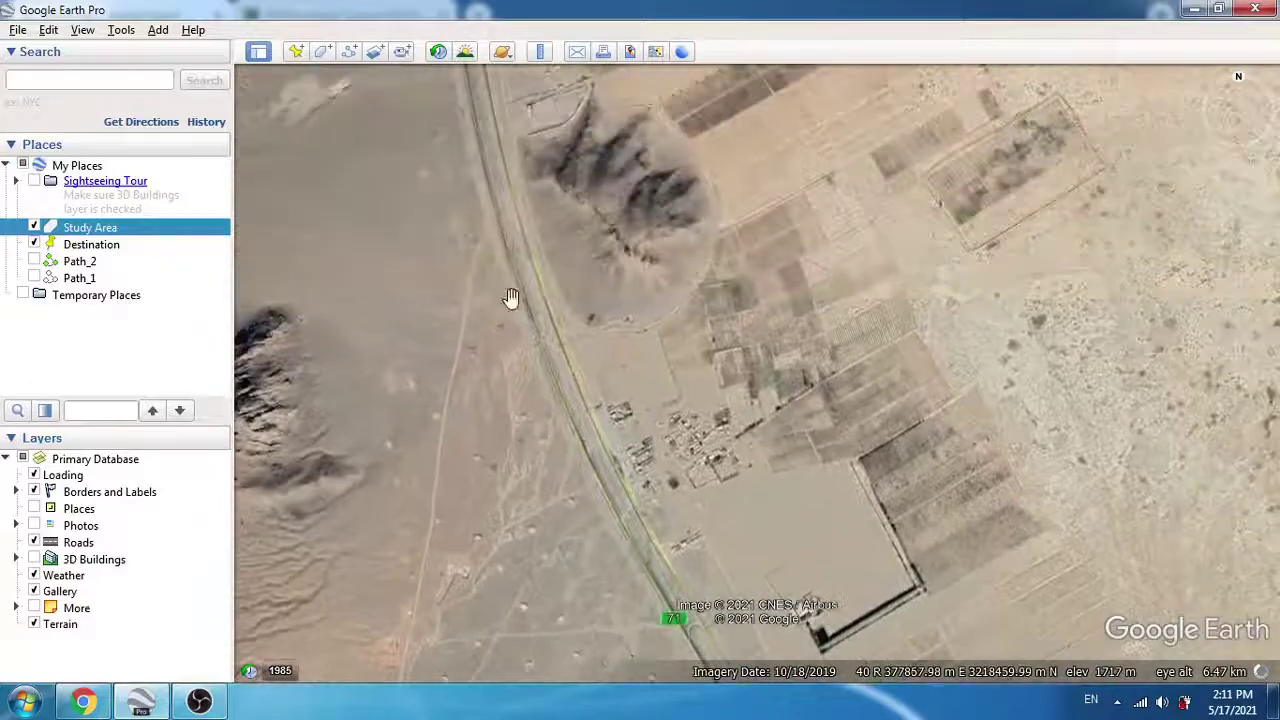
# - Examine the dirt roads south of the study area and trace them eastward to highway 71
pyautogui.moveTo(487, 210); pyautogui.dragTo(1270, 110)
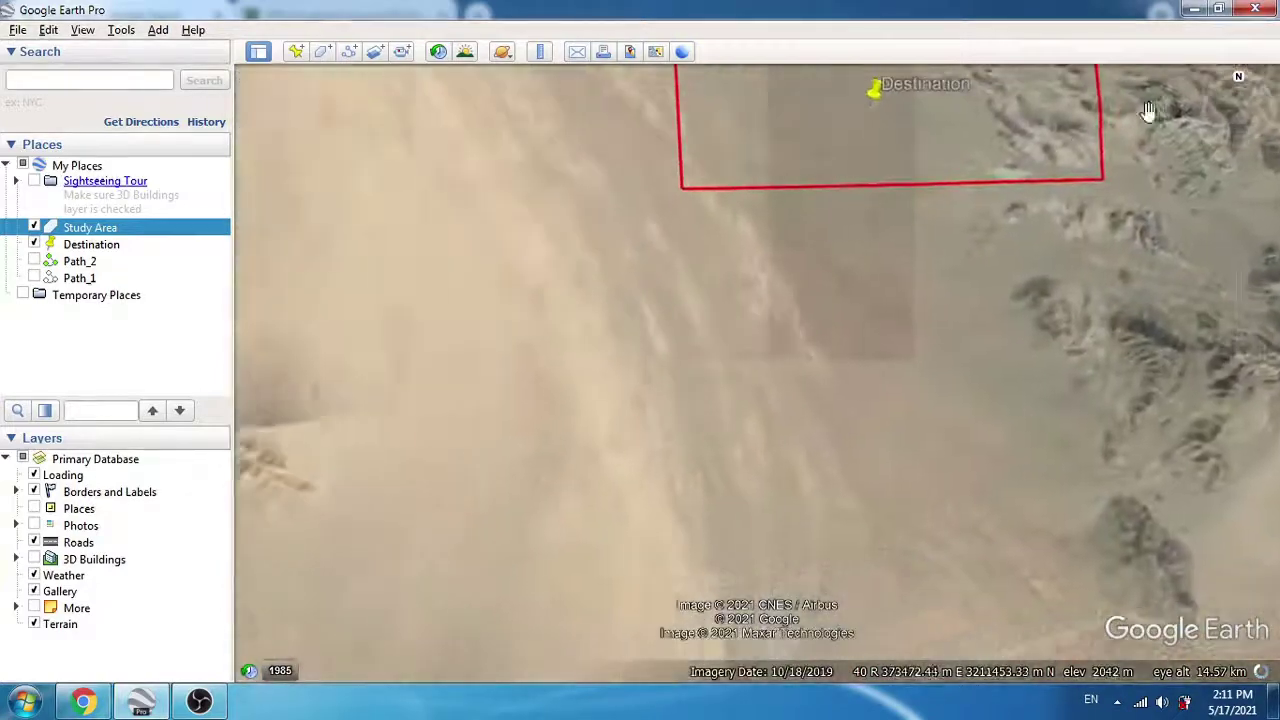
pyautogui.moveTo(1148, 110); pyautogui.dragTo(898, 258)
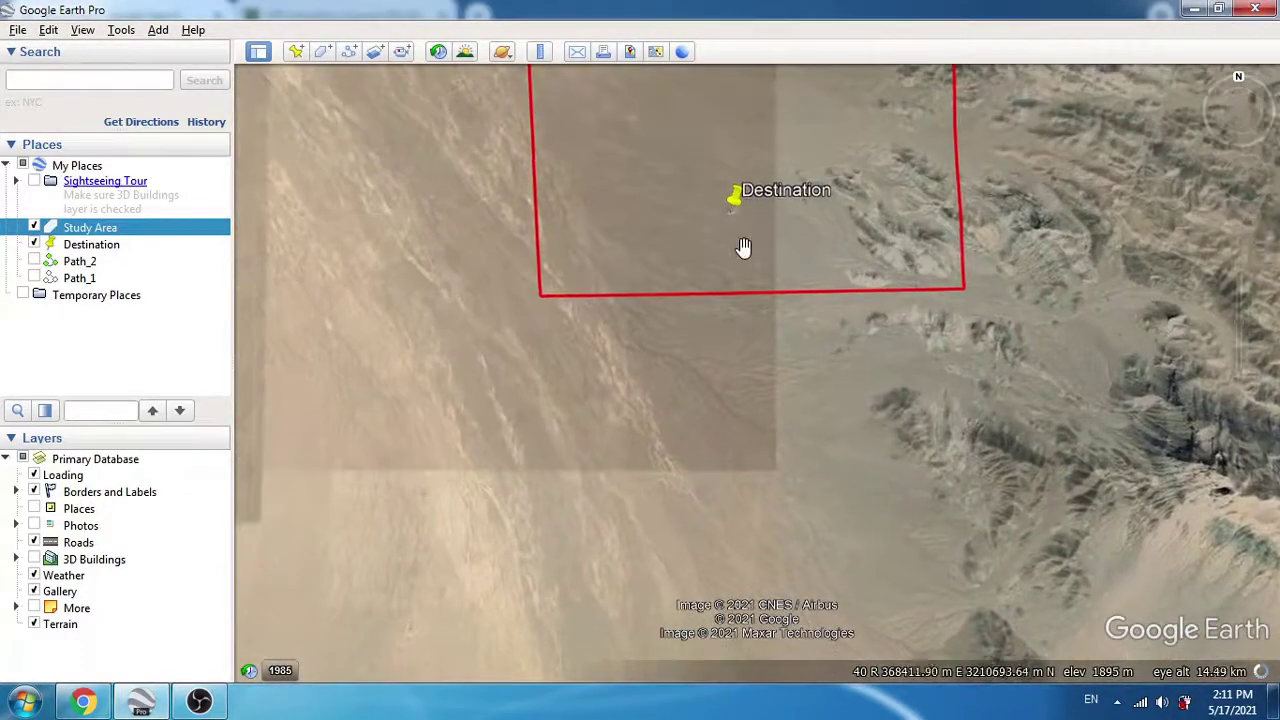
pyautogui.scroll(2, 743, 249)
pyautogui.scroll(2, 716, 181)
pyautogui.moveTo(791, 400); pyautogui.dragTo(720, 284)
pyautogui.moveTo(737, 397); pyautogui.dragTo(690, 281)
pyautogui.moveTo(600, 474); pyautogui.dragTo(623, 340)
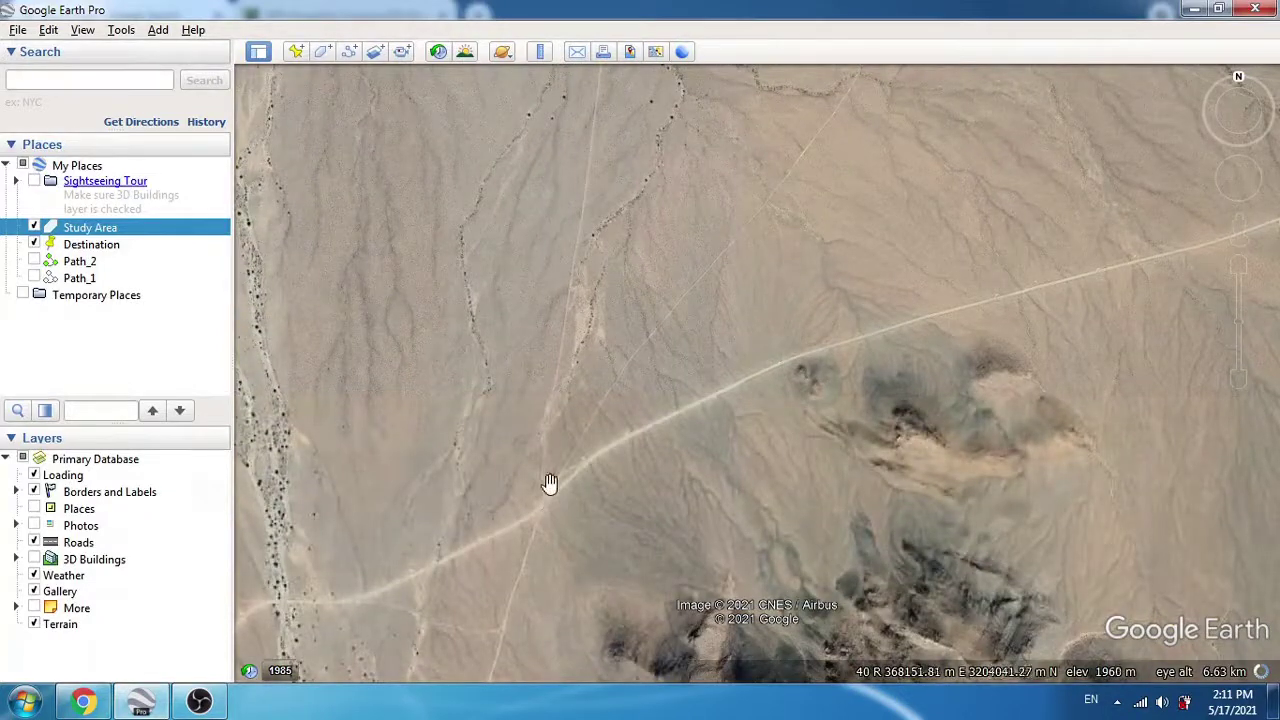
pyautogui.moveTo(994, 360); pyautogui.dragTo(899, 443)
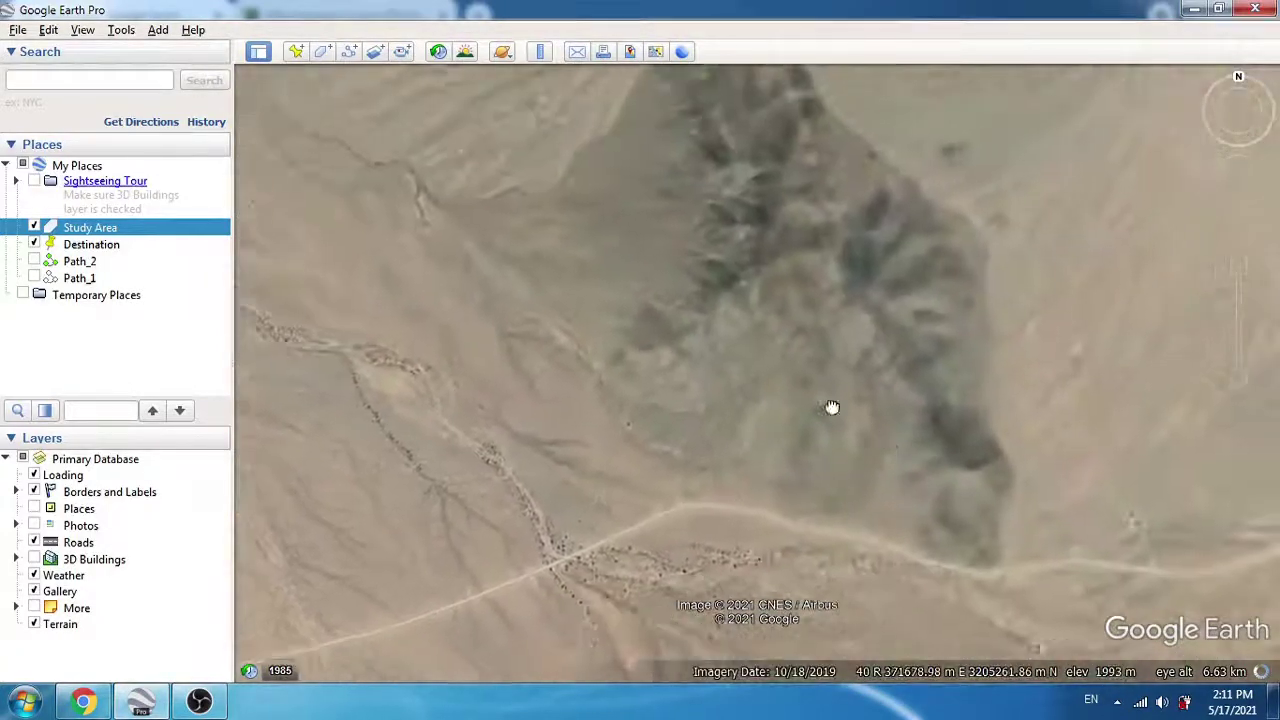
pyautogui.moveTo(661, 150); pyautogui.dragTo(600, 450)
pyautogui.moveTo(706, 386); pyautogui.dragTo(448, 260)
pyautogui.moveTo(932, 263)
pyautogui.mouseDown()
pyautogui.moveTo(597, 409)
pyautogui.moveTo(774, 383)
pyautogui.mouseUp()
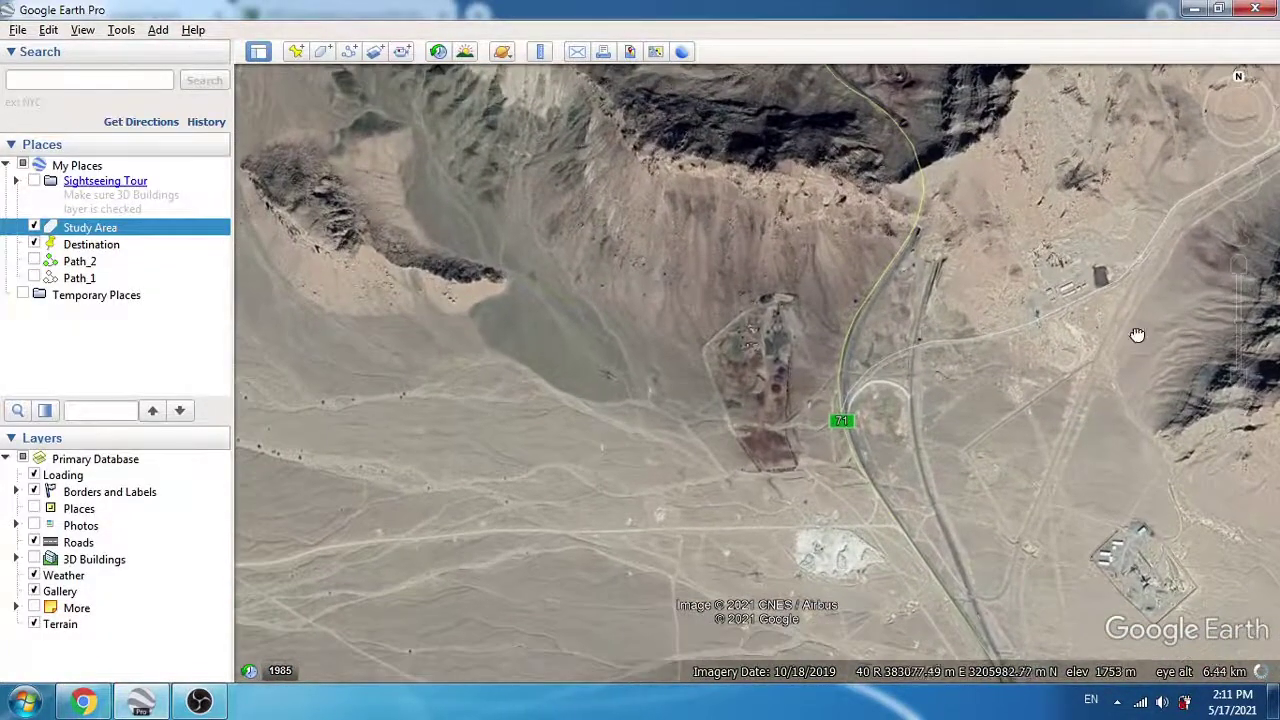
pyautogui.click(1240, 378)
pyautogui.moveTo(1240, 378); pyautogui.dragTo(1247, 380)
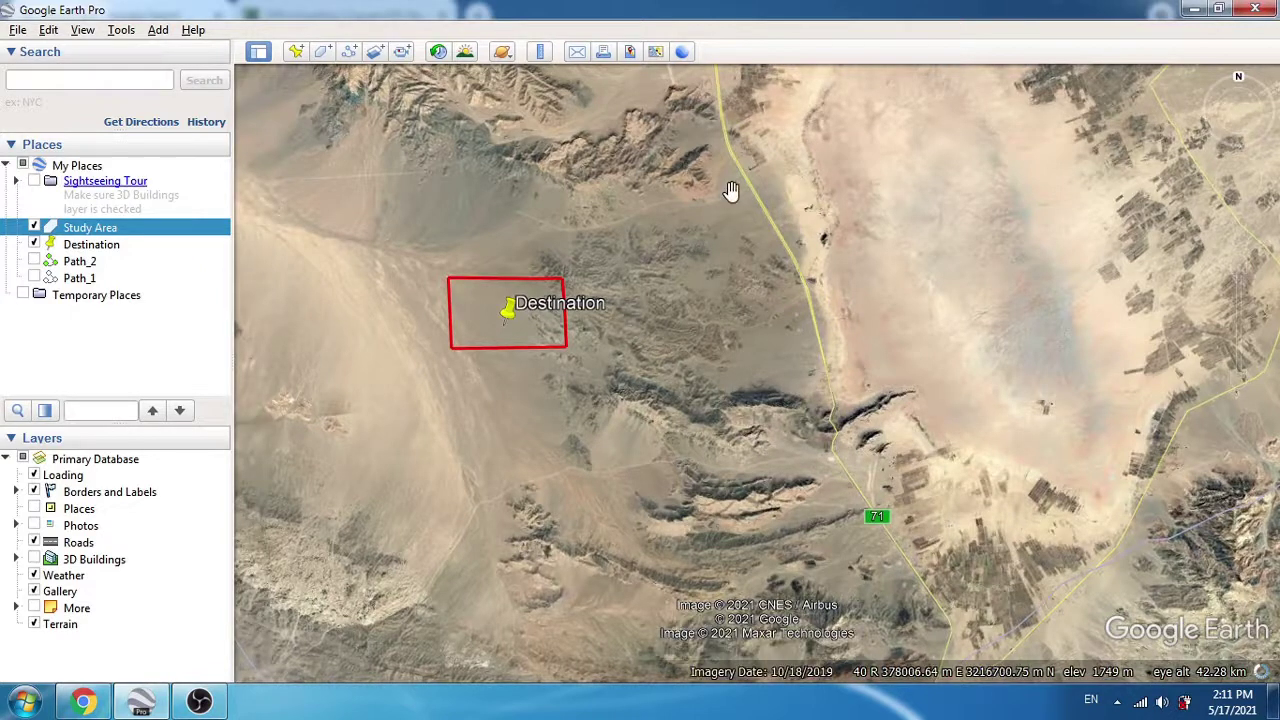
# - Inspect the dirt track that branches off highway 71 northeast of the study area, beside the isolated hill
pyautogui.scroll(2, 680, 223)
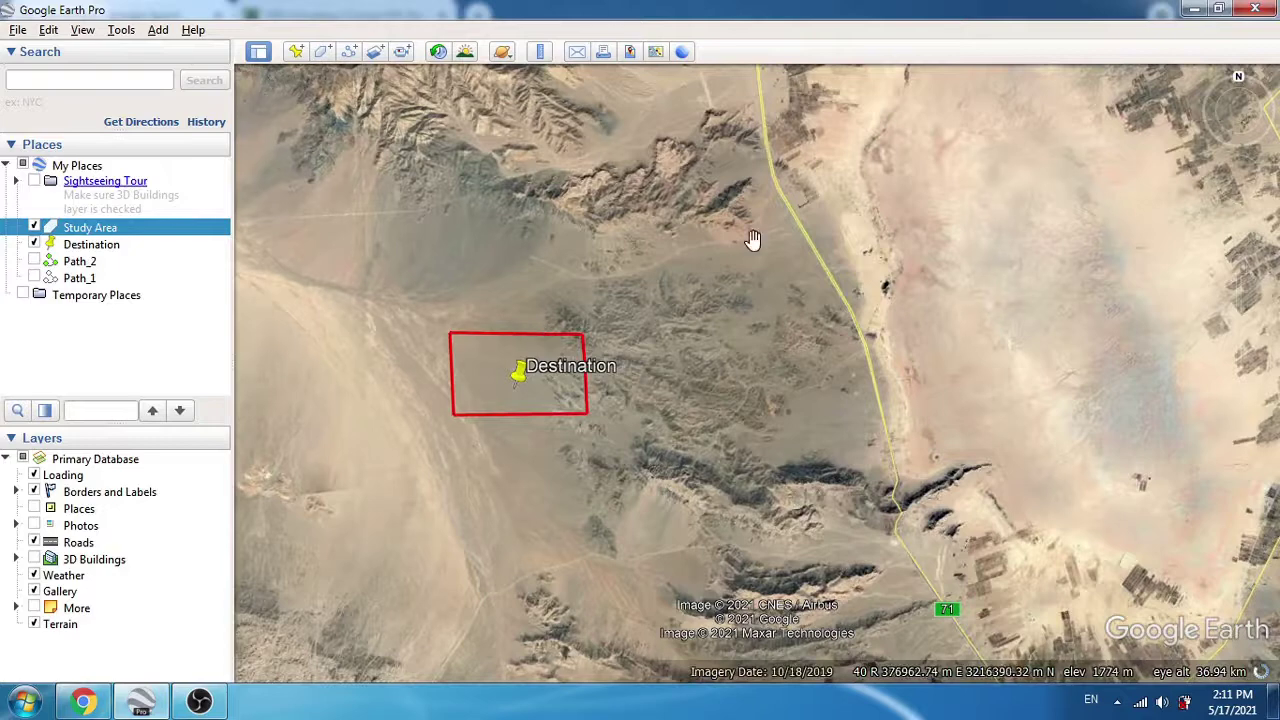
pyautogui.scroll(3, 760, 232)
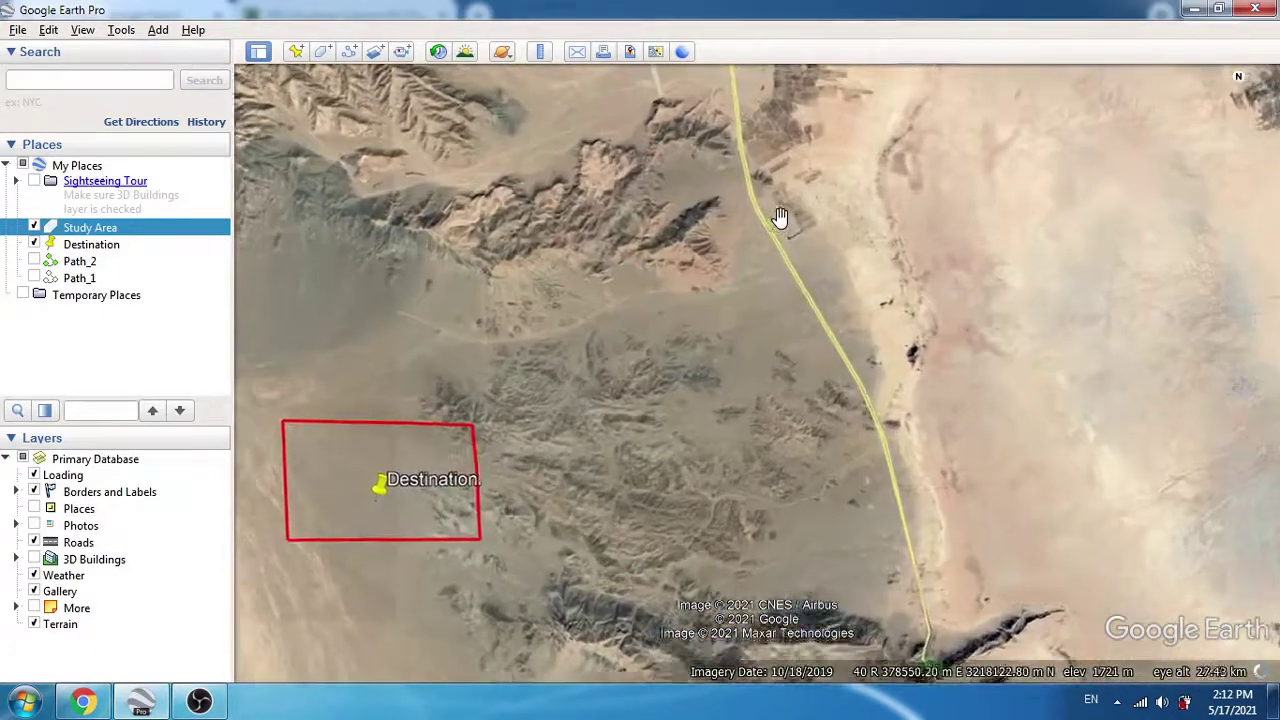
pyautogui.scroll(6, 765, 228)
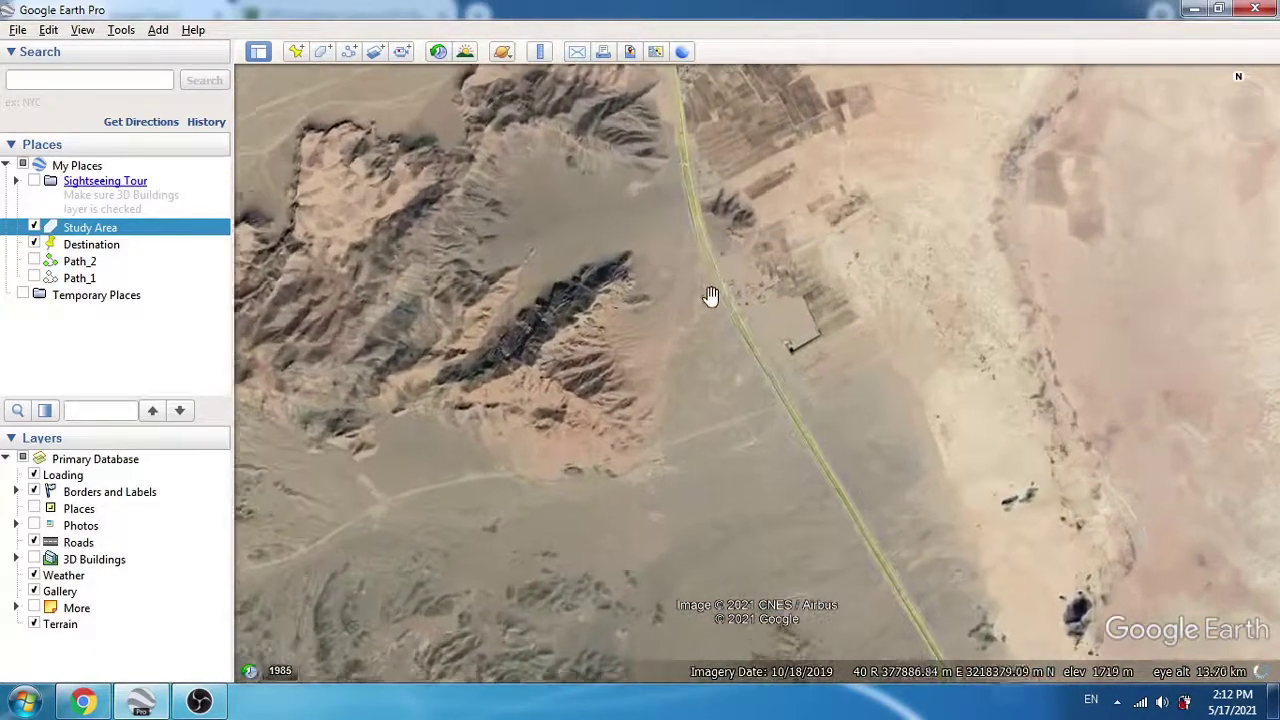
pyautogui.scroll(4, 710, 295)
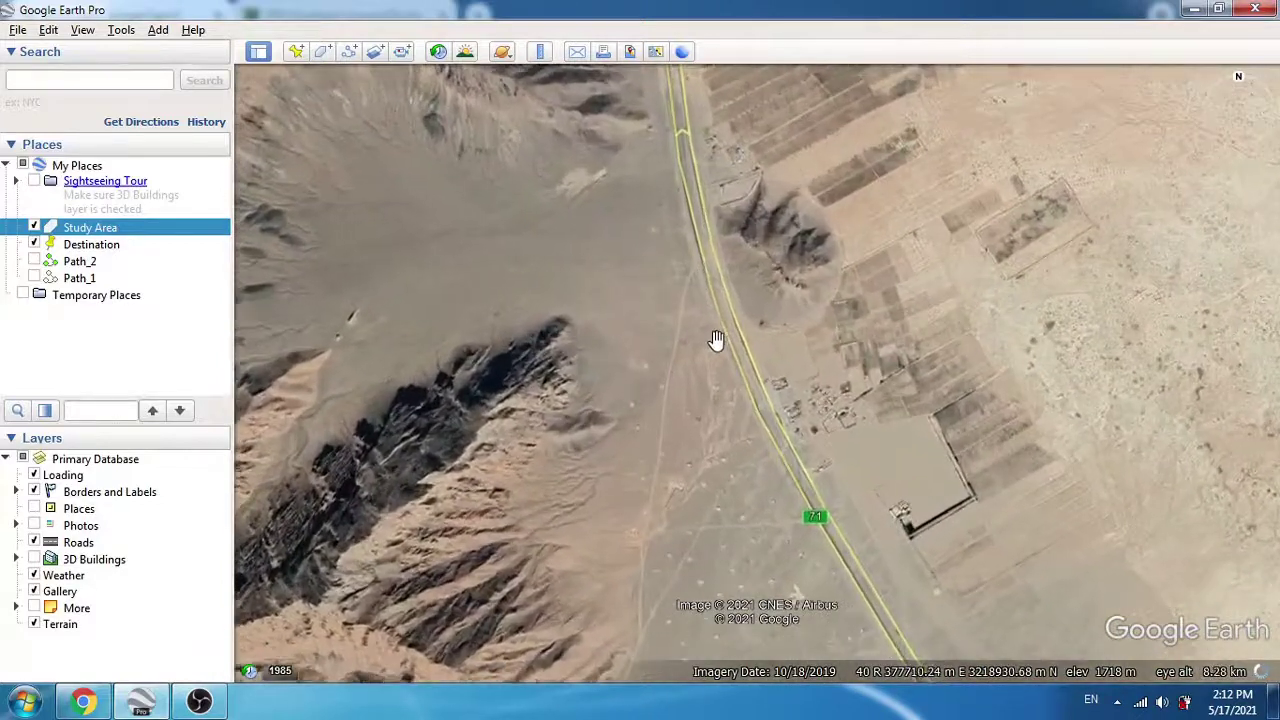
pyautogui.scroll(1, 714, 320)
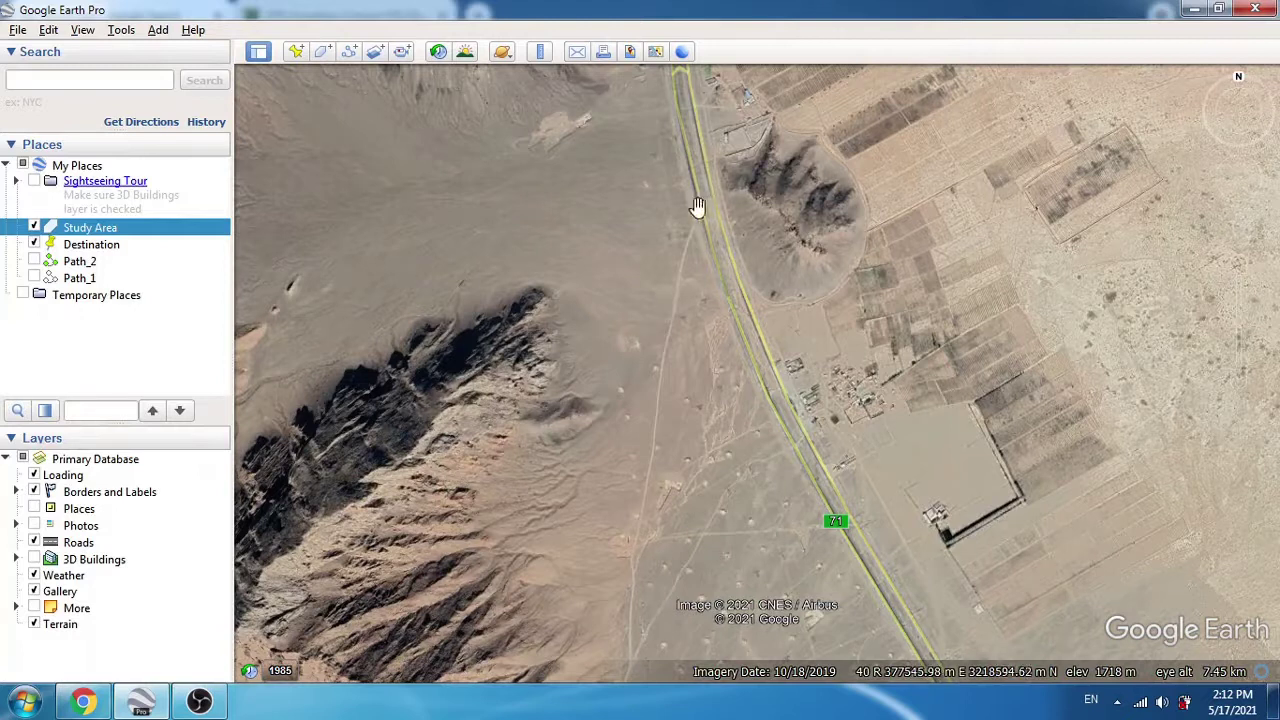
pyautogui.moveTo(641, 479); pyautogui.dragTo(657, 206)
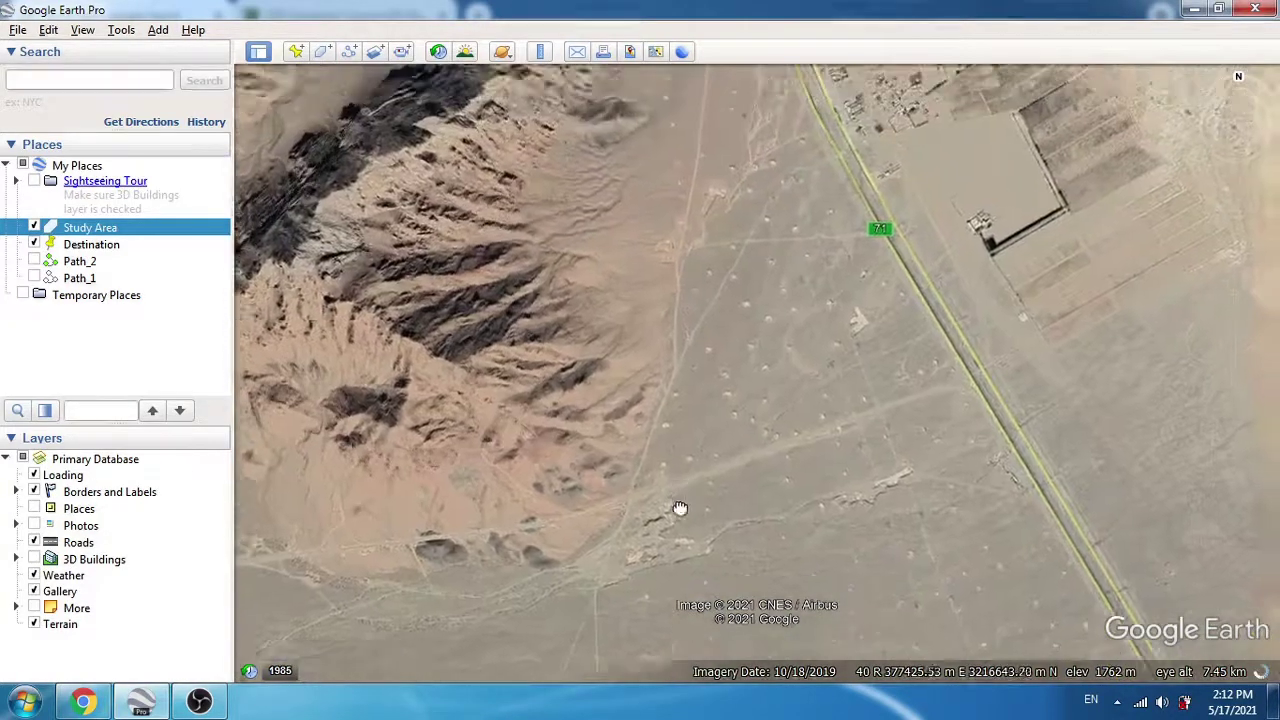
pyautogui.moveTo(679, 508); pyautogui.dragTo(649, 620)
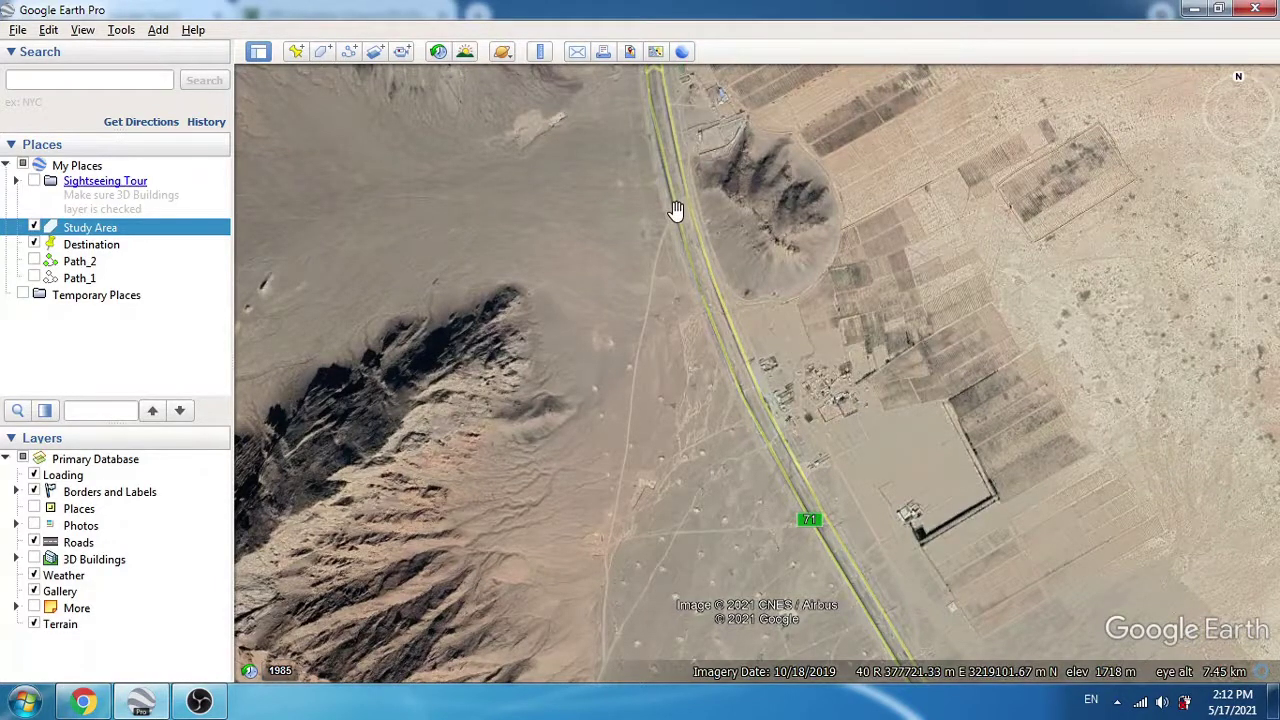
pyautogui.moveTo(697, 403); pyautogui.dragTo(686, 333)
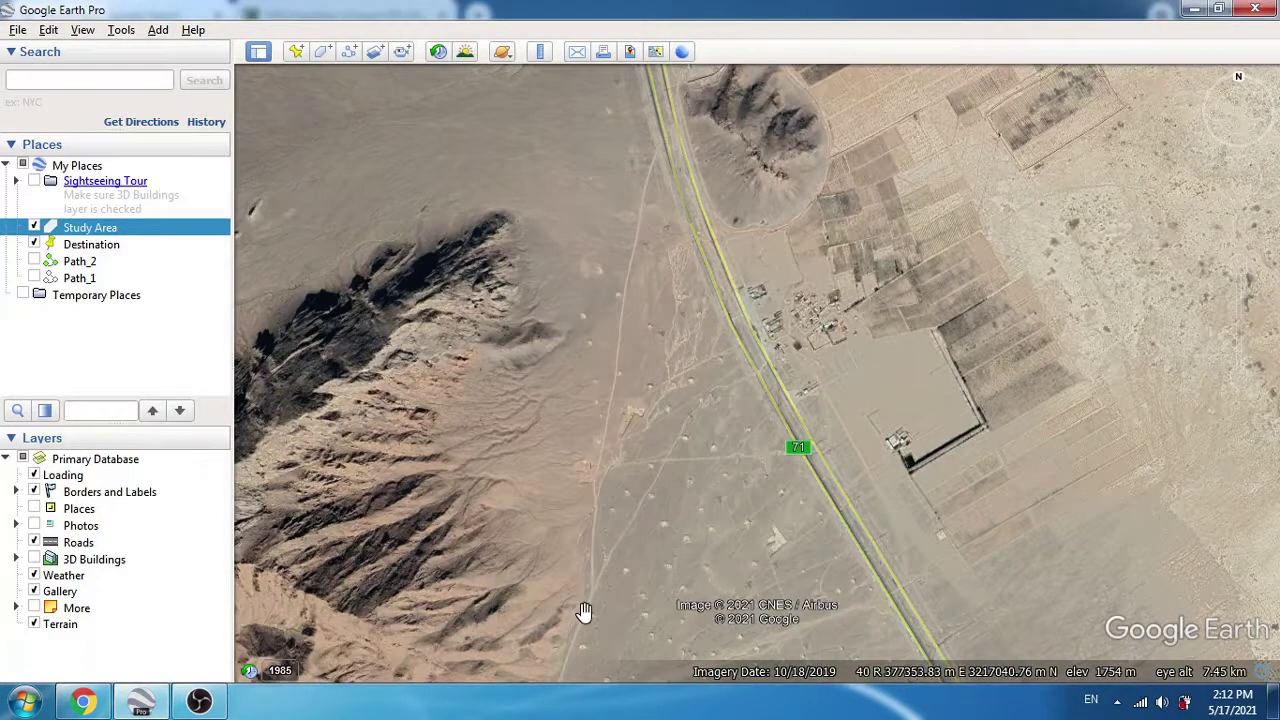
pyautogui.moveTo(586, 608); pyautogui.dragTo(591, 571)
pyautogui.moveTo(636, 416); pyautogui.dragTo(629, 443)
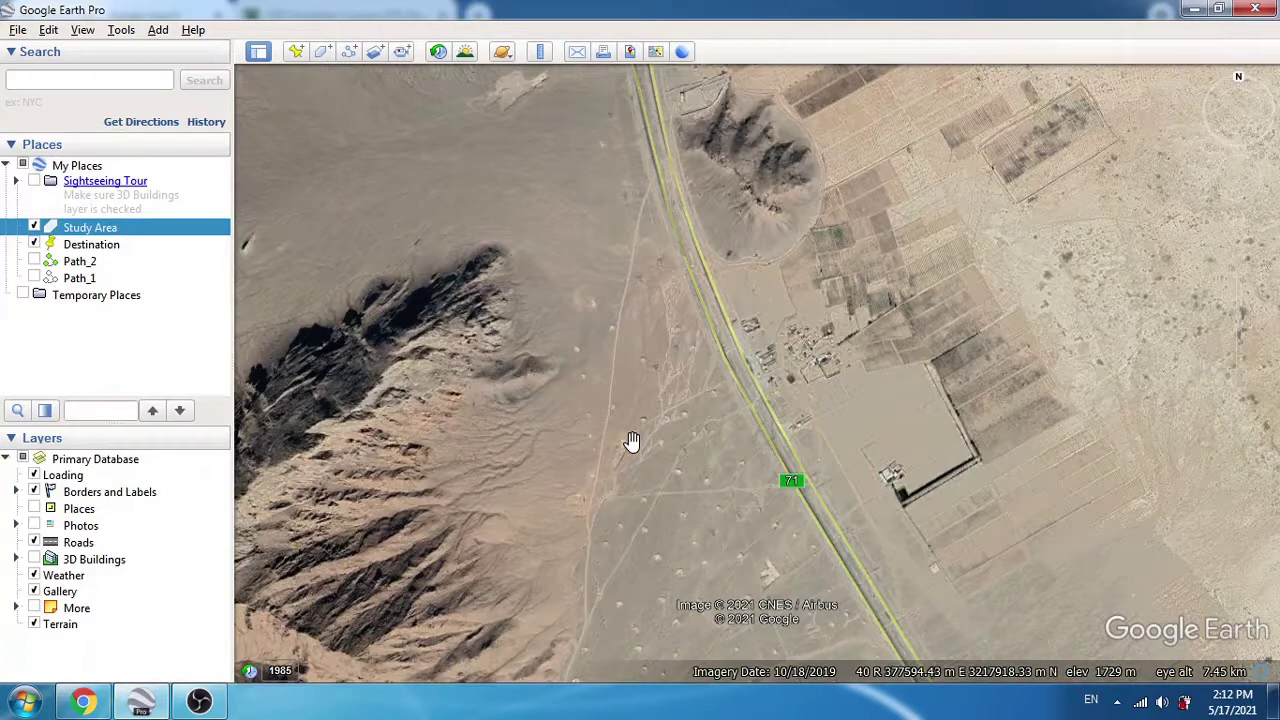
# - Examine the track junction at the southern foot of the hills, where the dirt track from highway 71 splits
pyautogui.moveTo(580, 460); pyautogui.dragTo(649, 360)
pyautogui.scroll(3, 590, 448)
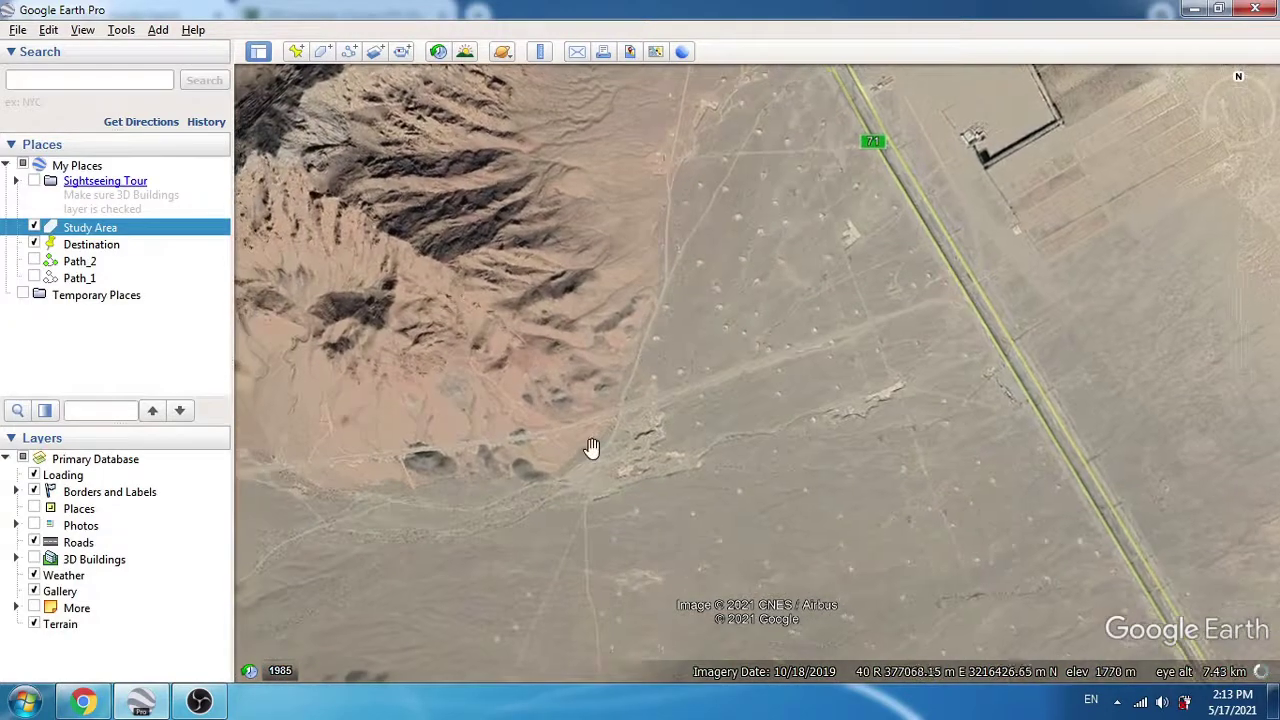
pyautogui.scroll(2, 726, 448)
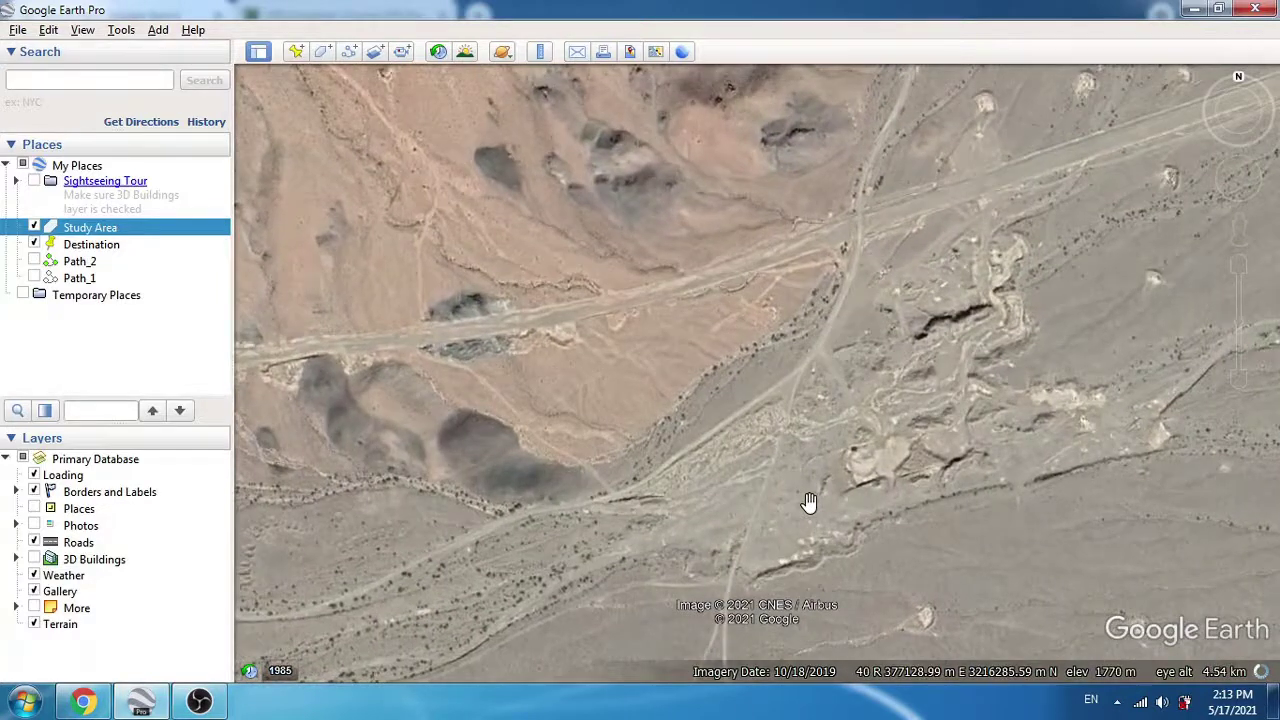
pyautogui.moveTo(777, 471); pyautogui.dragTo(681, 463)
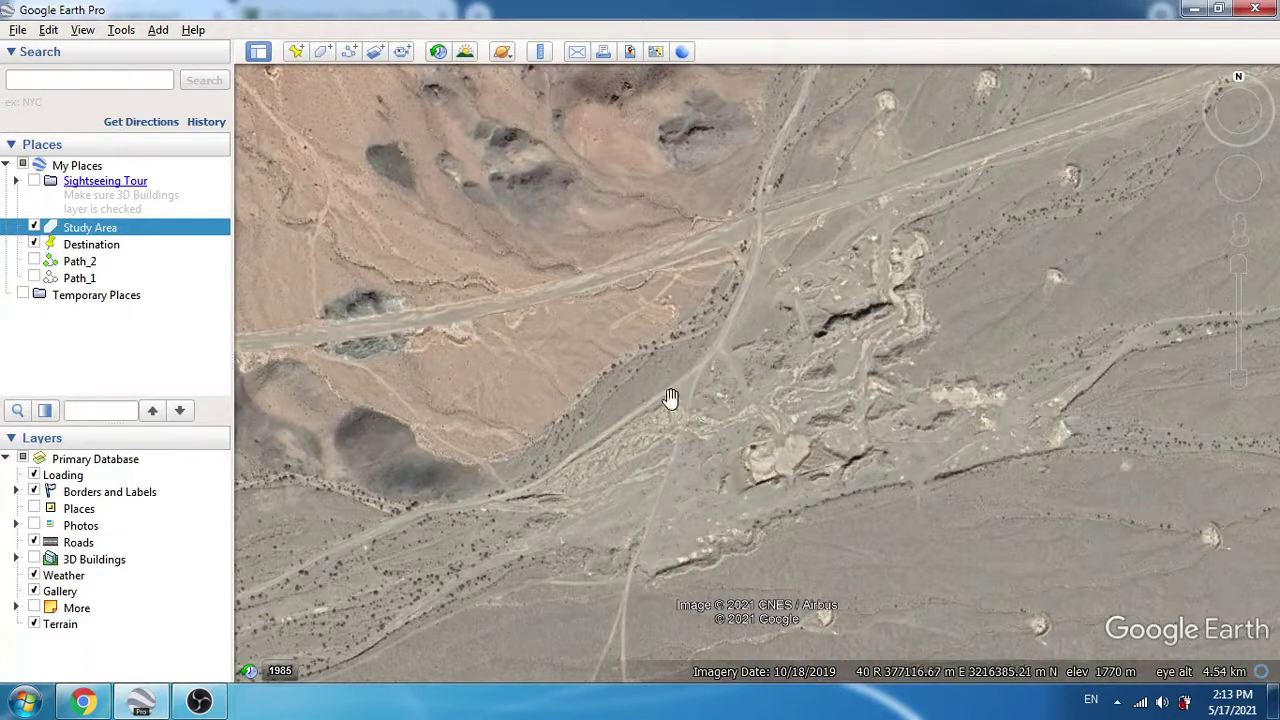
pyautogui.moveTo(668, 570); pyautogui.dragTo(720, 436)
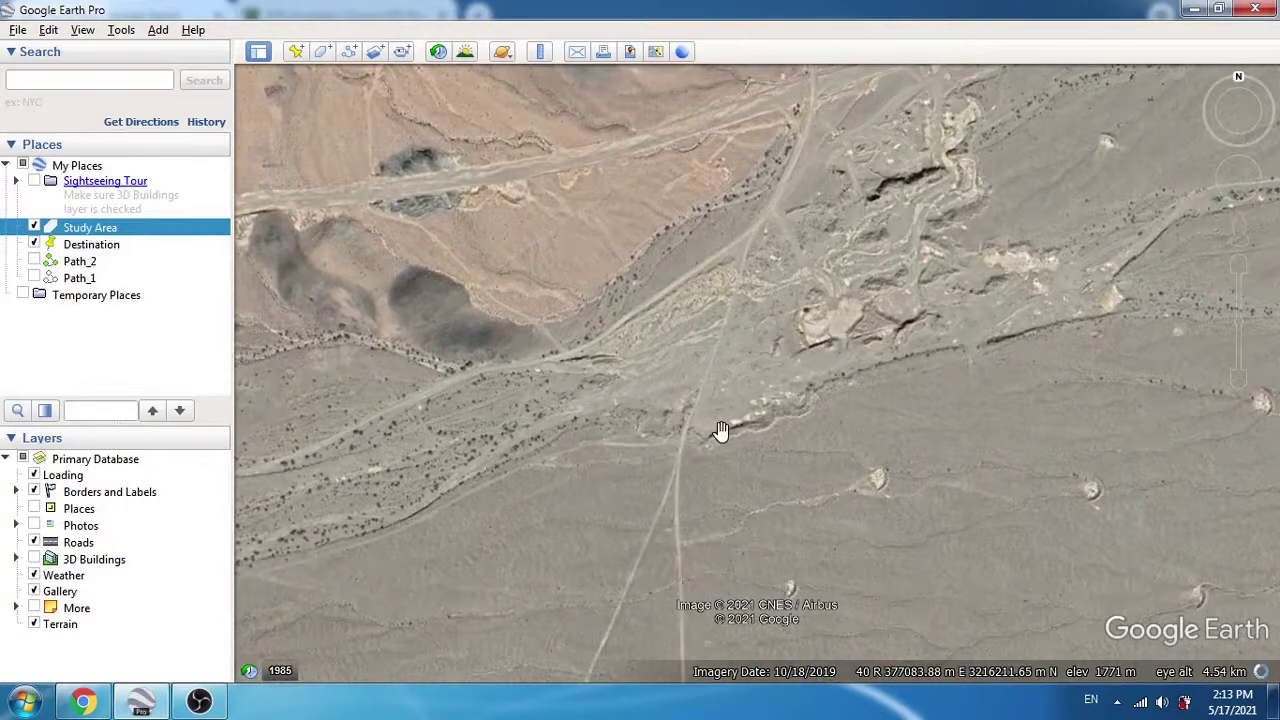
pyautogui.moveTo(728, 470); pyautogui.dragTo(806, 317)
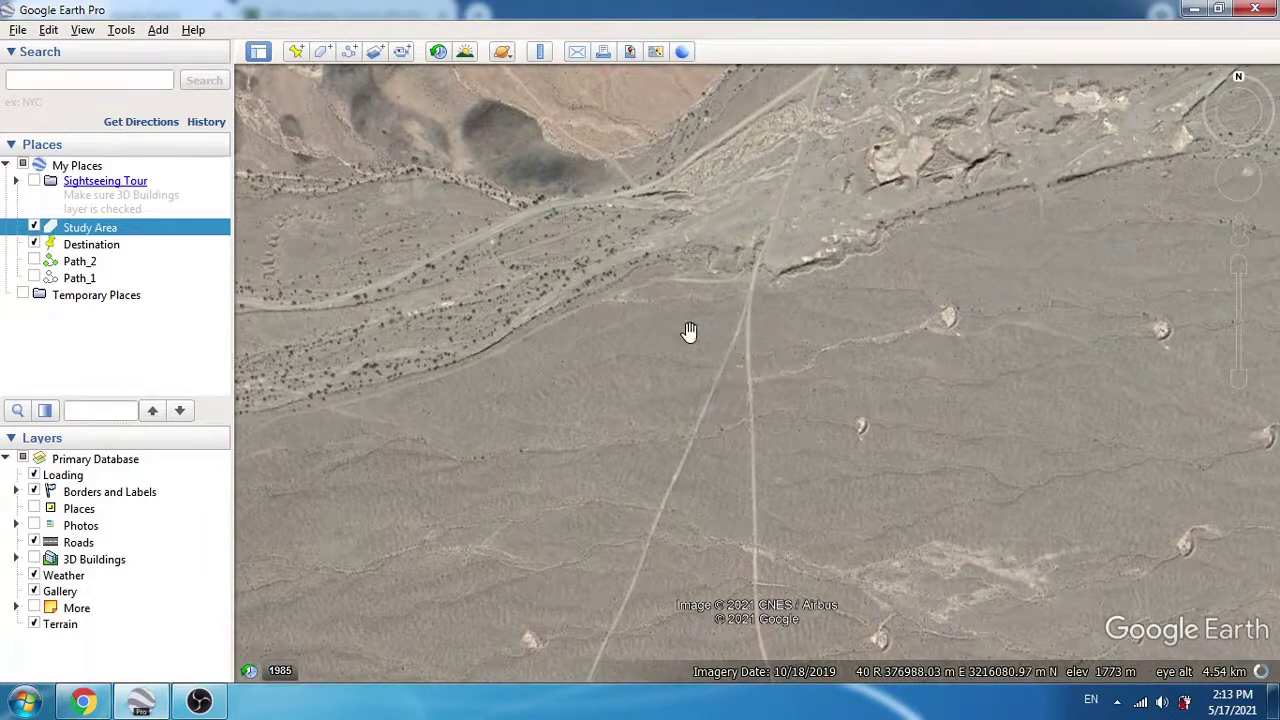
pyautogui.moveTo(689, 337); pyautogui.dragTo(735, 349)
pyautogui.moveTo(700, 202); pyautogui.dragTo(706, 322)
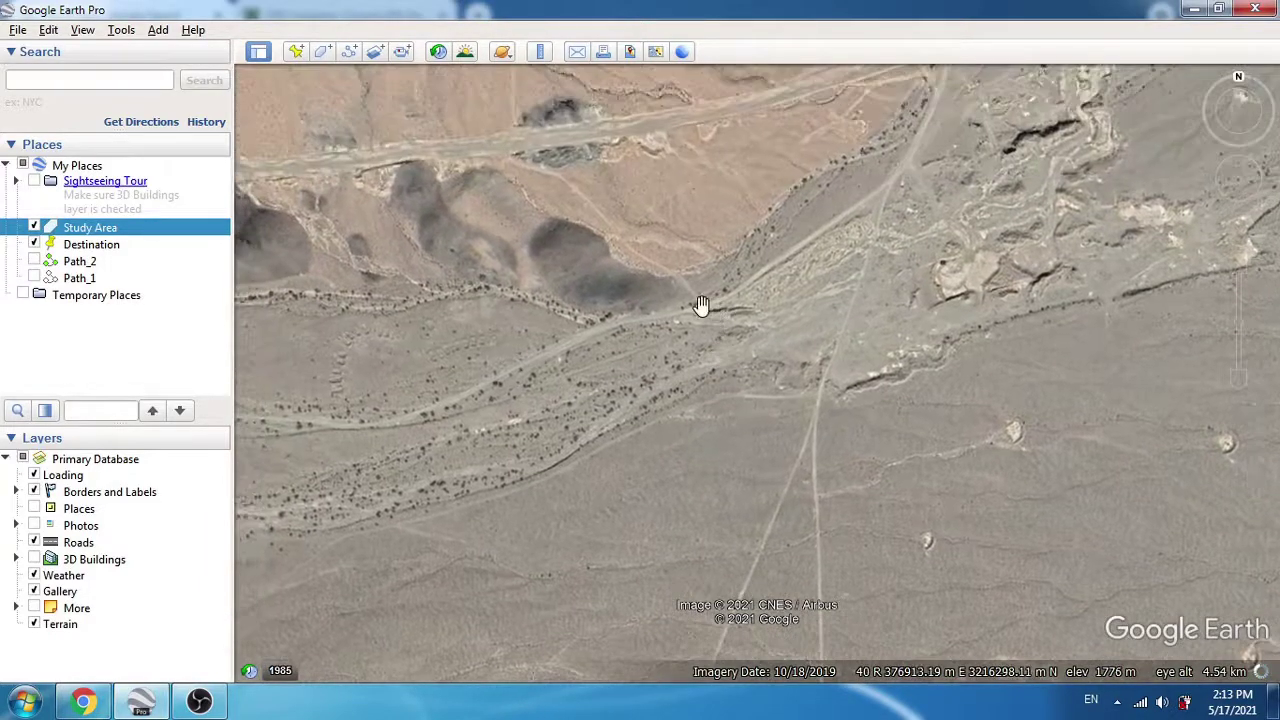
pyautogui.moveTo(778, 352); pyautogui.dragTo(646, 406)
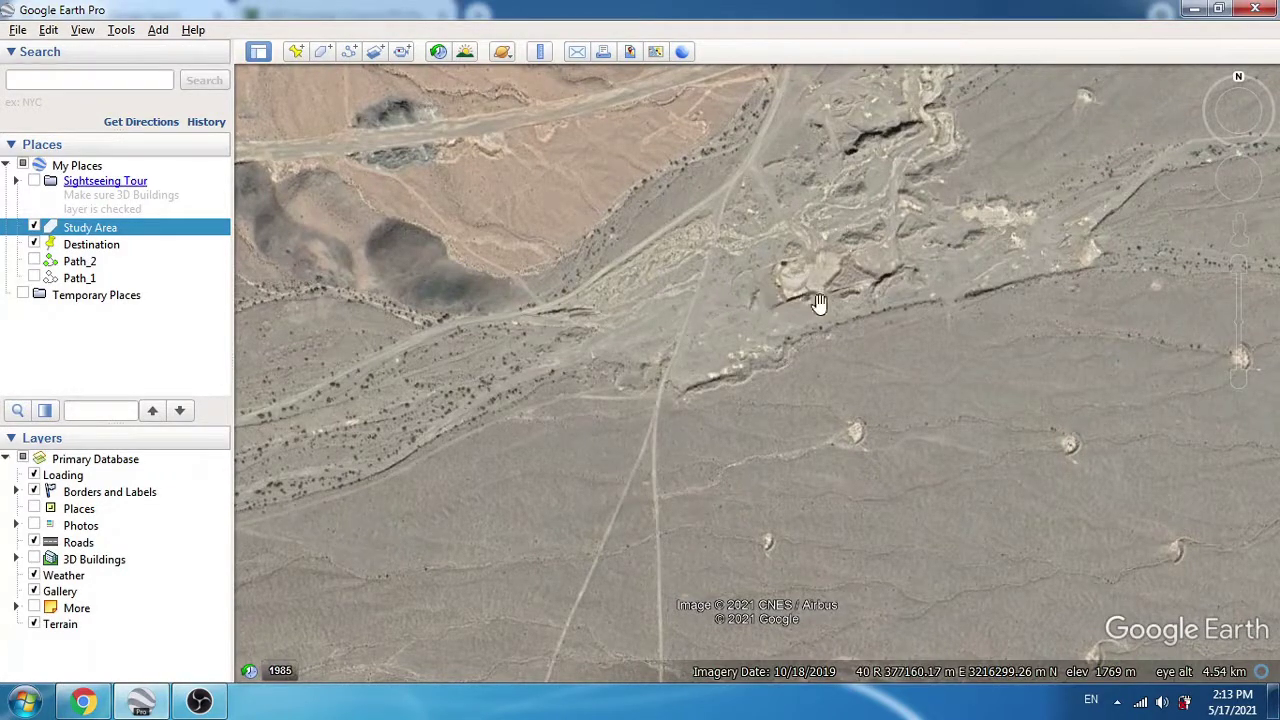
pyautogui.click(1238, 380)
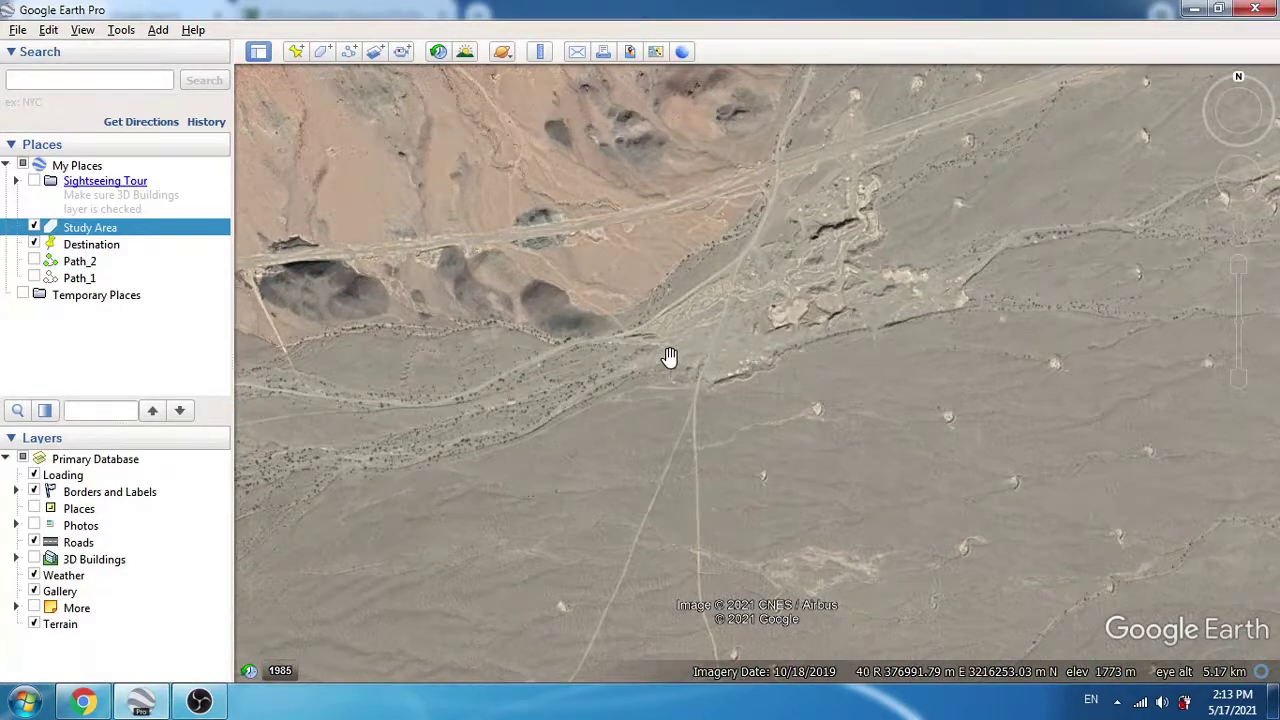
# - Start a new path where the dirt track leaves highway 71 beside the isolated hill and trace its first stretch south
pyautogui.moveTo(771, 291); pyautogui.dragTo(751, 514)
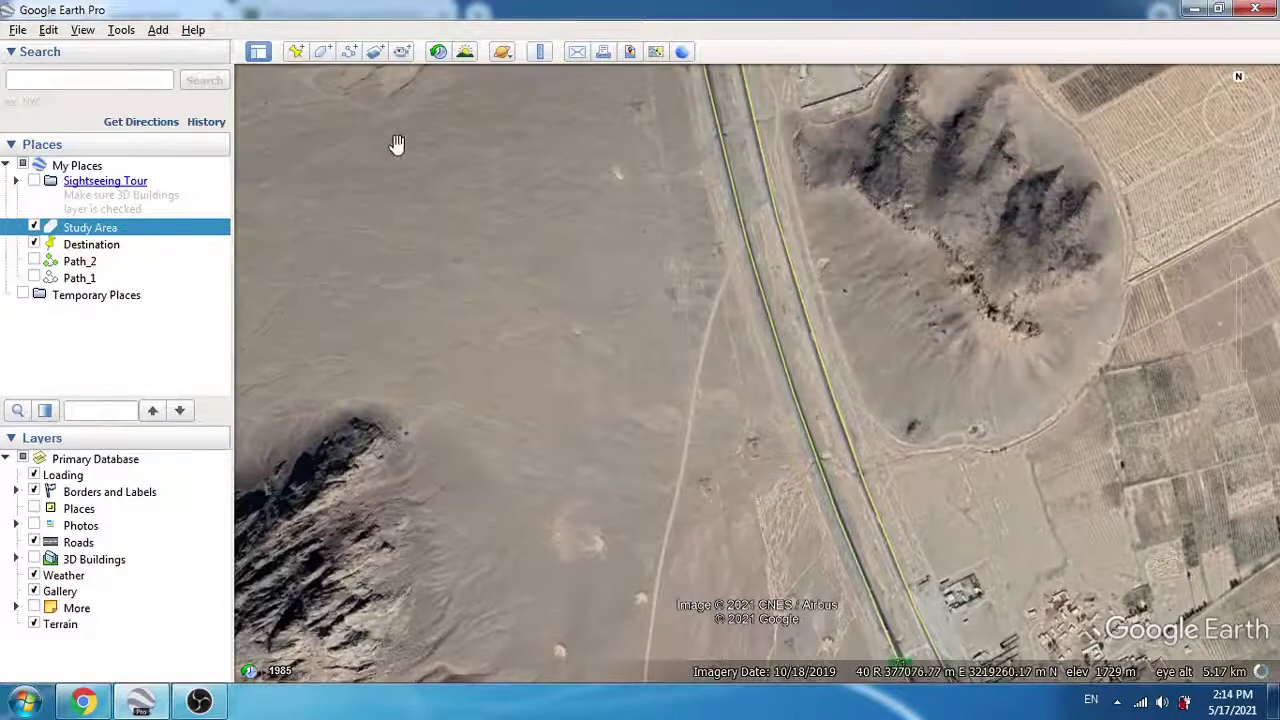
pyautogui.click(350, 52)
pyautogui.click(747, 240)
pyautogui.click(704, 357)
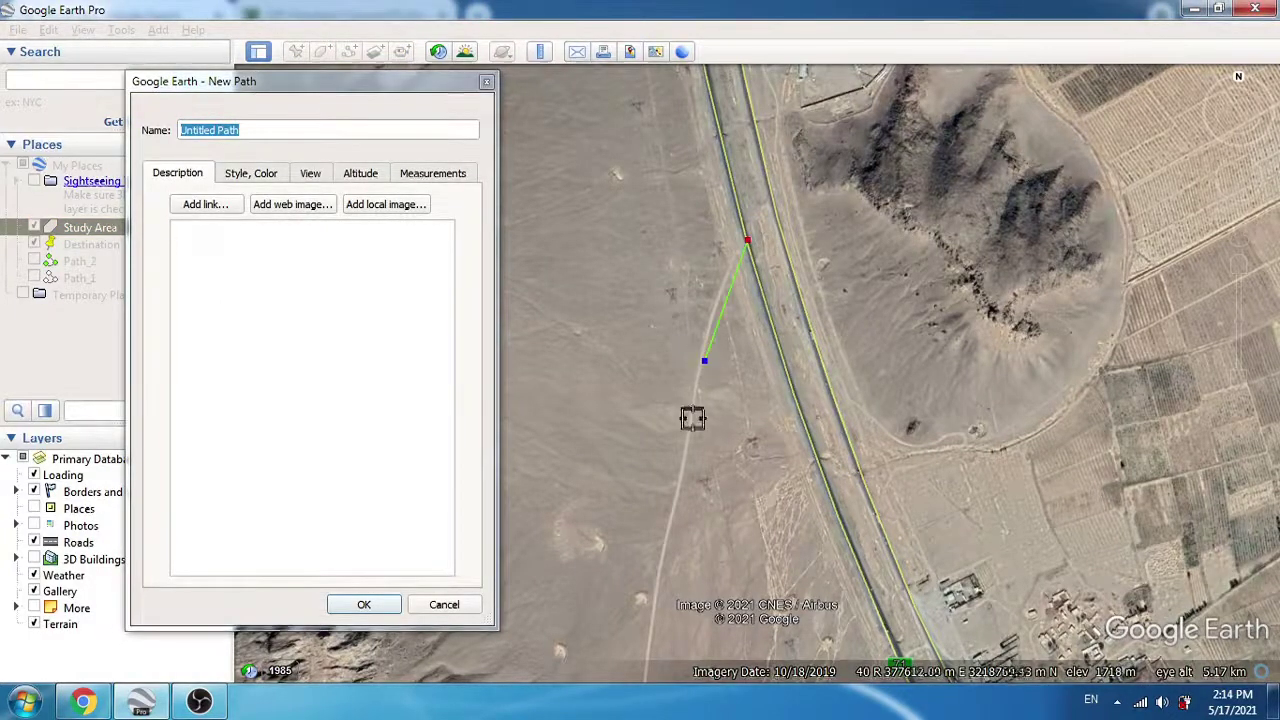
pyautogui.press('Down')
pyautogui.press('Down')
pyautogui.press('Down')
pyautogui.press('Down')
pyautogui.press('Left')
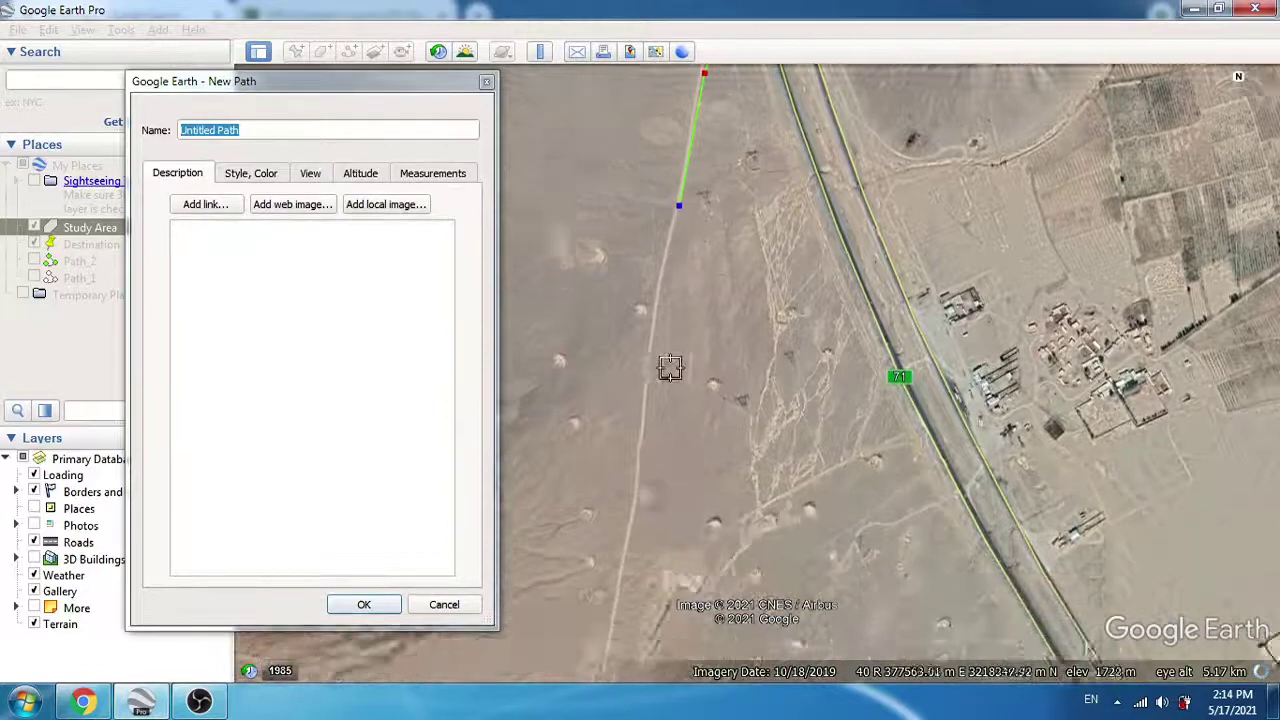
# - Continue the new path southward along the dirt track at the eastern foot of the hills
pyautogui.click(711, 345)
pyautogui.press('Down')
pyautogui.press('Down')
pyautogui.press('Left')
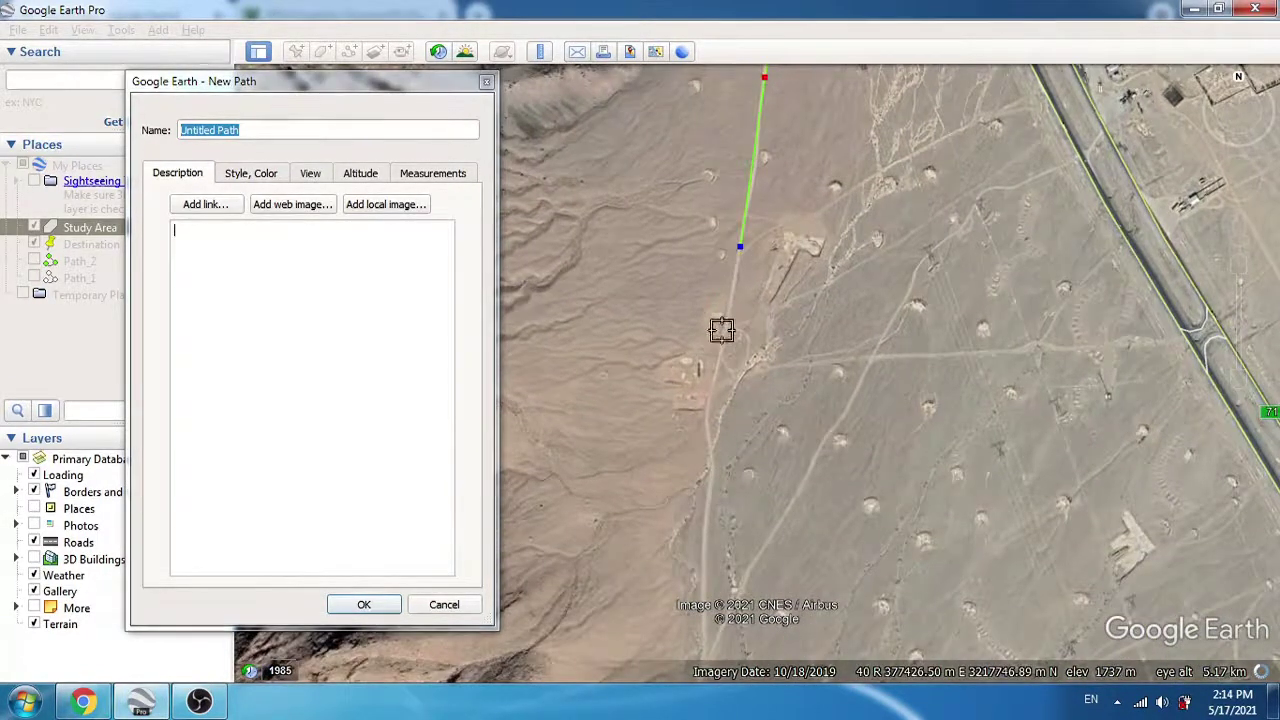
pyautogui.press('Down')
pyautogui.press('Down')
pyautogui.press('Down')
pyautogui.click(700, 269)
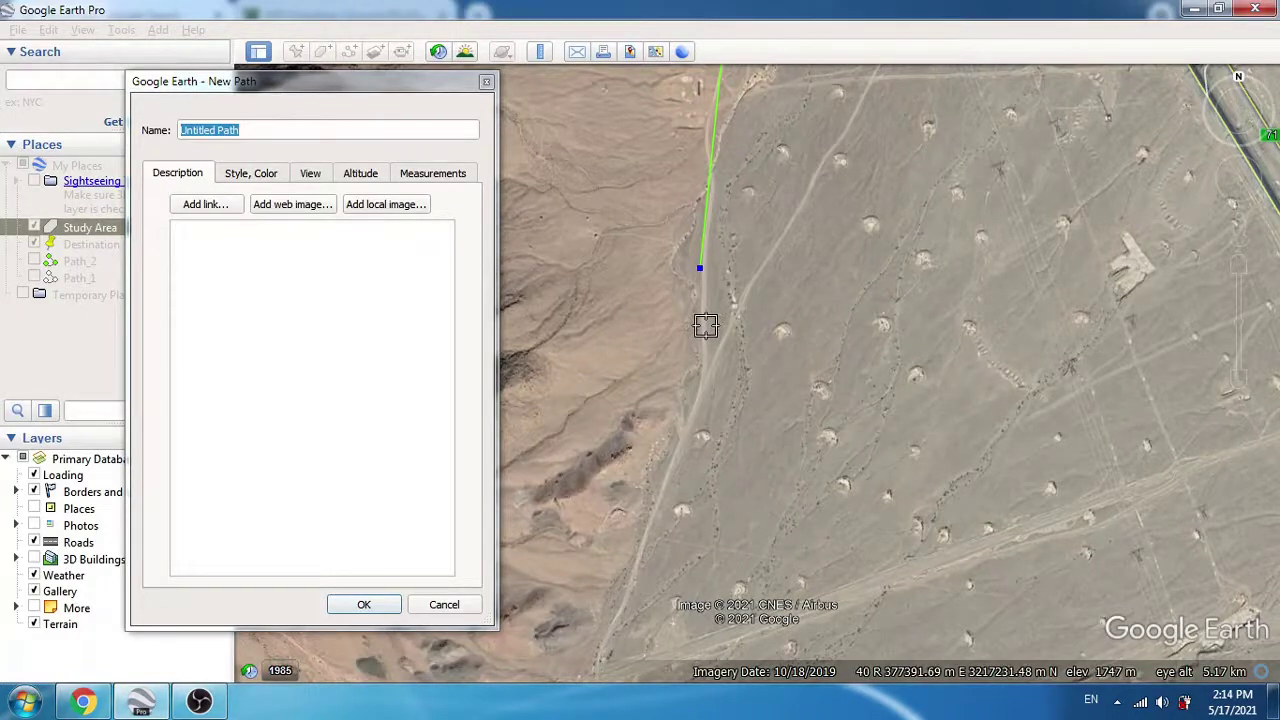
# - Trace the track's southwest bend with closely spaced points up to the crossing with the wide east-west track
pyautogui.press('Down')
pyautogui.click(705, 261)
pyautogui.click(655, 386)
pyautogui.click(634, 459)
pyautogui.click(612, 500)
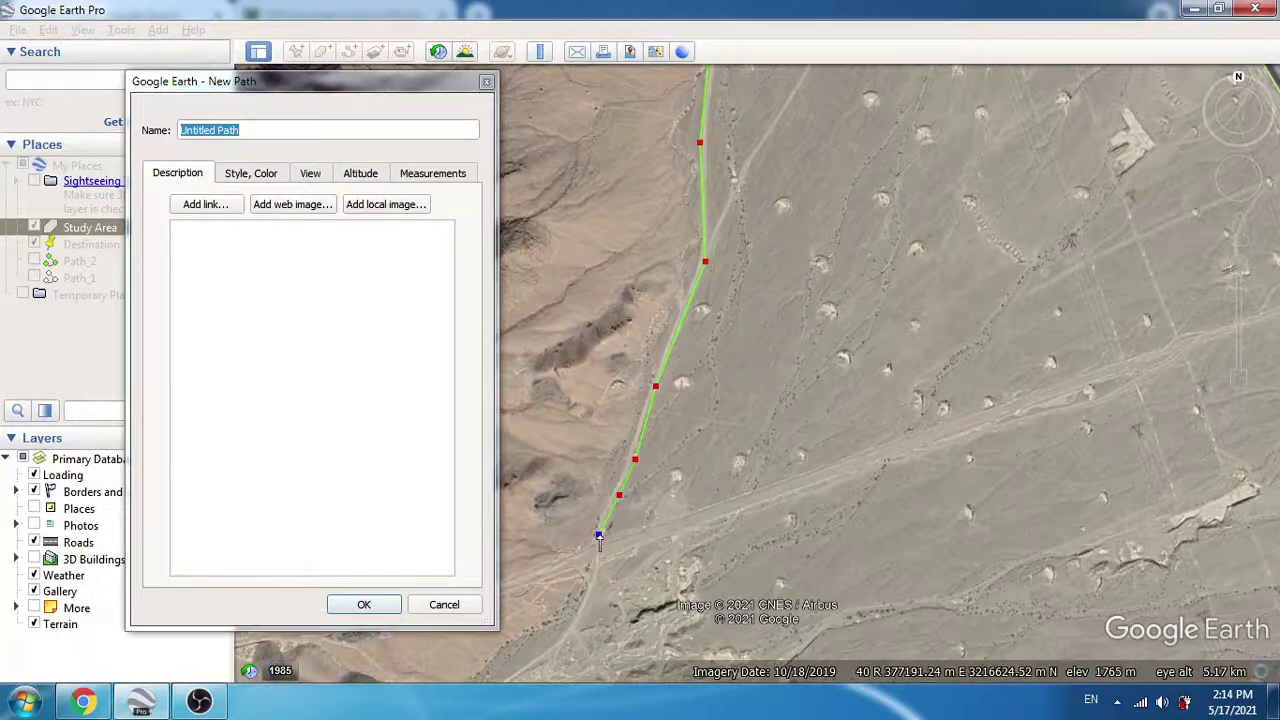
# - Extend the path past the crossing and southwest towards the junction at the southern foot of the hills
pyautogui.press('Down')
pyautogui.click(687, 317)
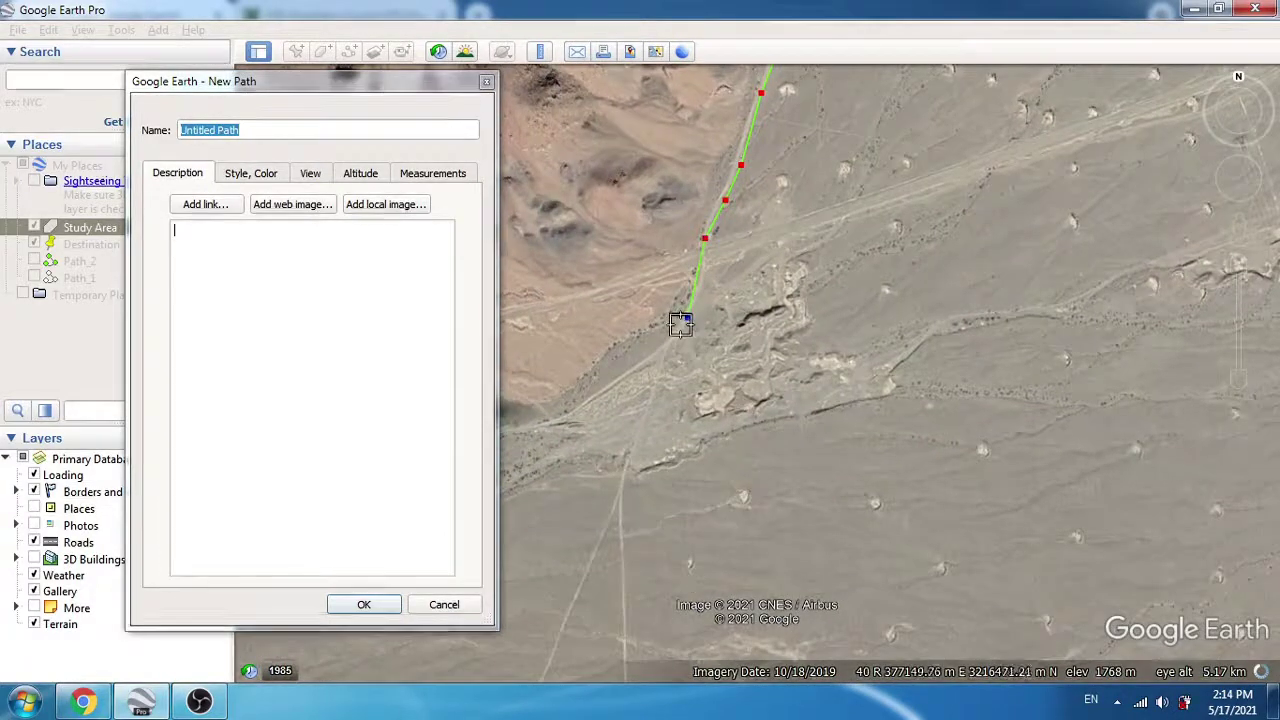
pyautogui.click(681, 327)
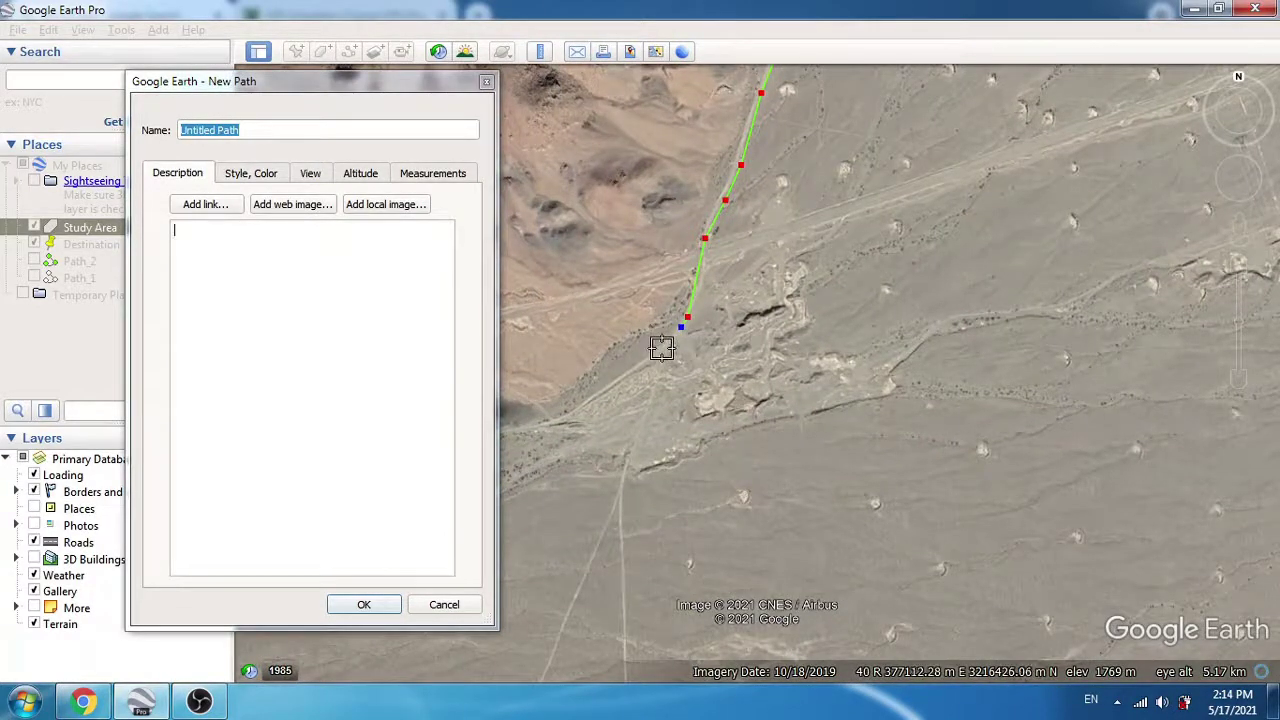
pyautogui.click(667, 345)
pyautogui.press('Down')
pyautogui.press('Left')
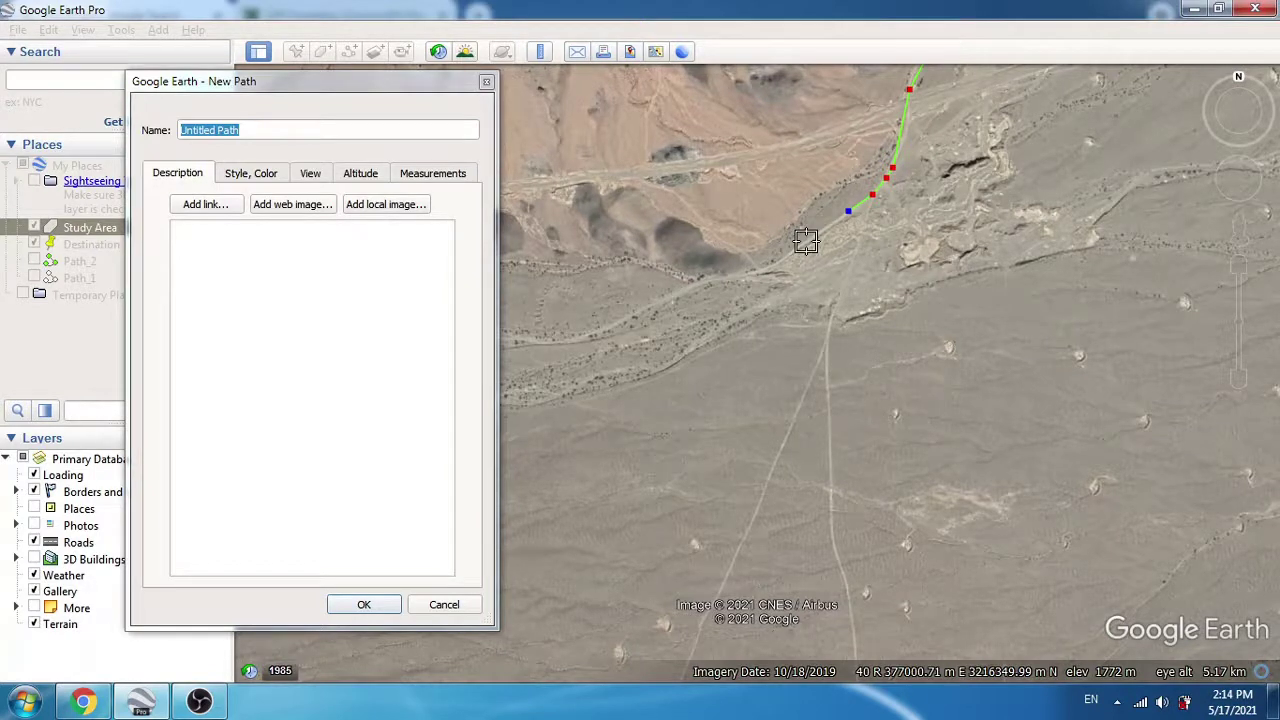
pyautogui.press('Down')
pyautogui.press('Left')
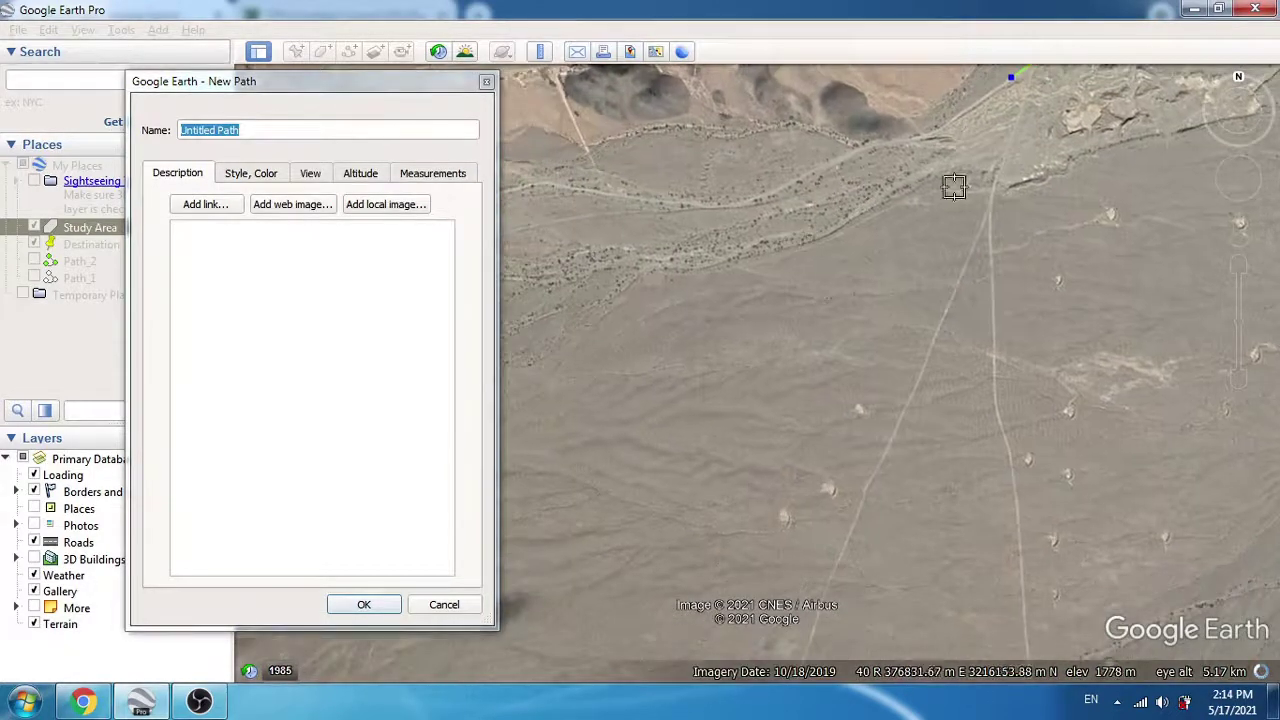
# - Trace the westward track along the dry riverbed south of the hills, and discard the untitled path
pyautogui.click(940, 125)
pyautogui.click(812, 162)
pyautogui.click(661, 205)
pyautogui.click(568, 190)
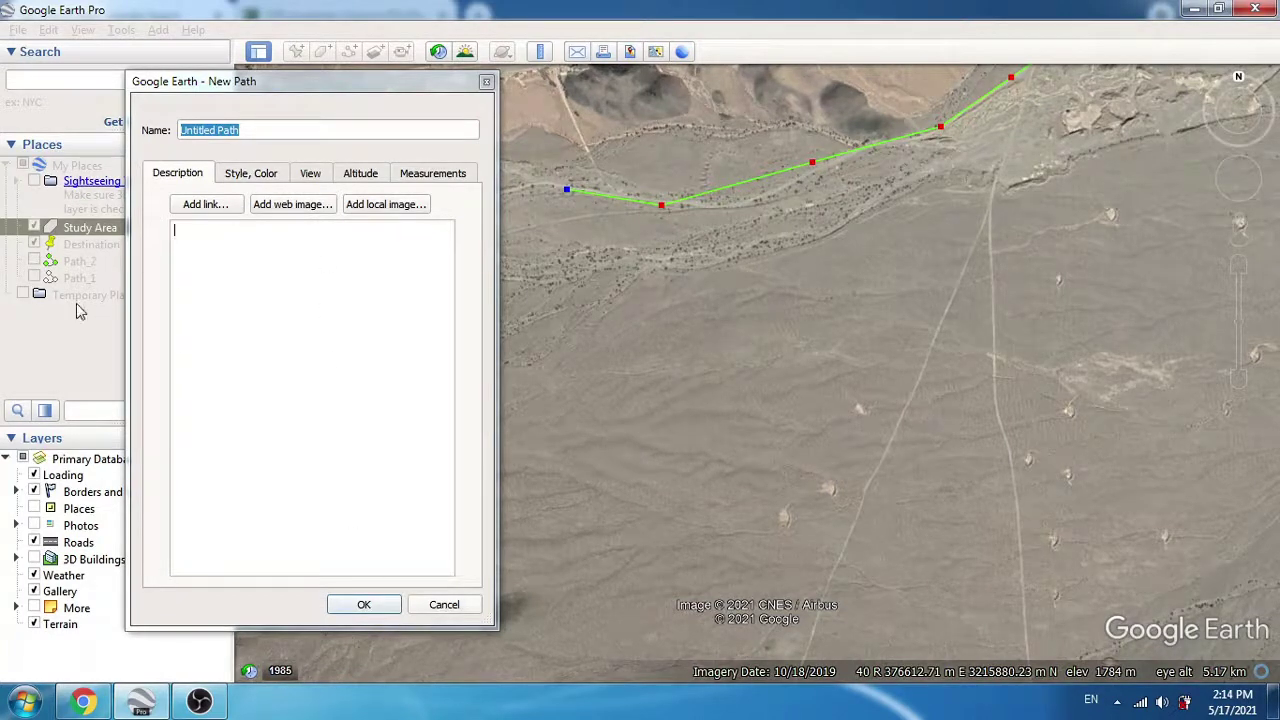
pyautogui.click(443, 608)
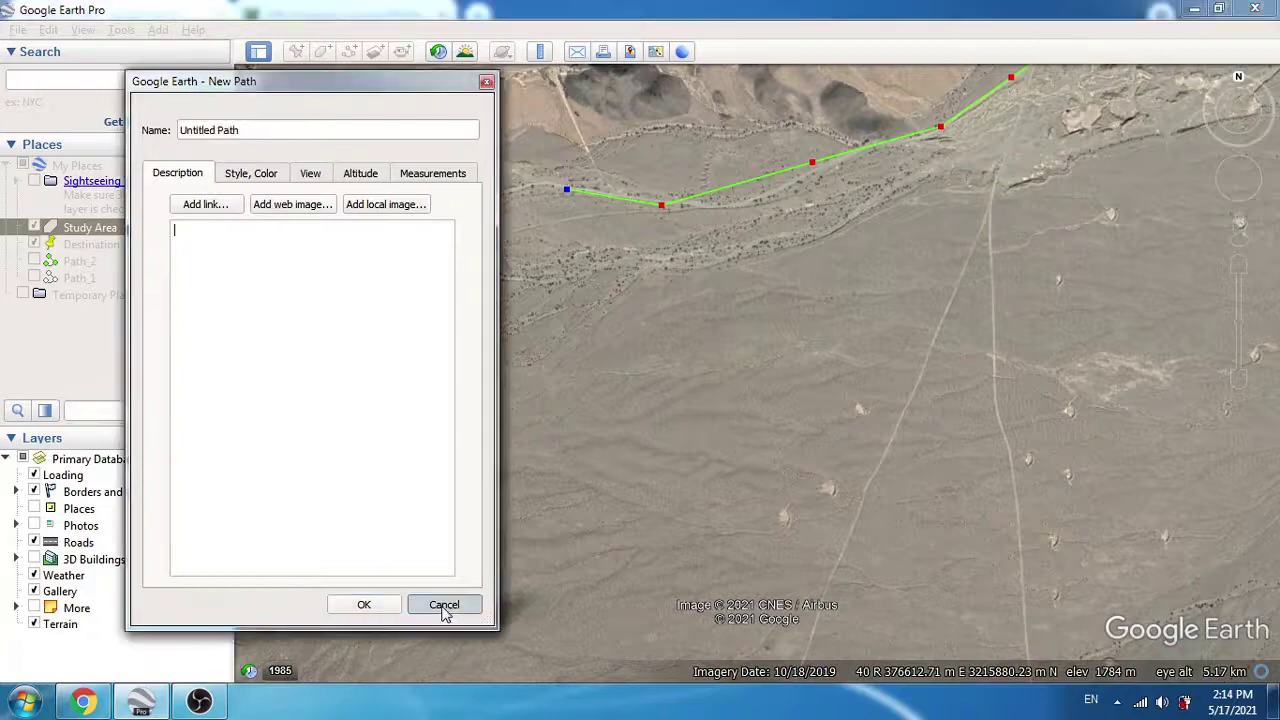
# - Show Path_1 on the map and view its whole route from highway 71 to the Destination placemark
pyautogui.click(36, 279)
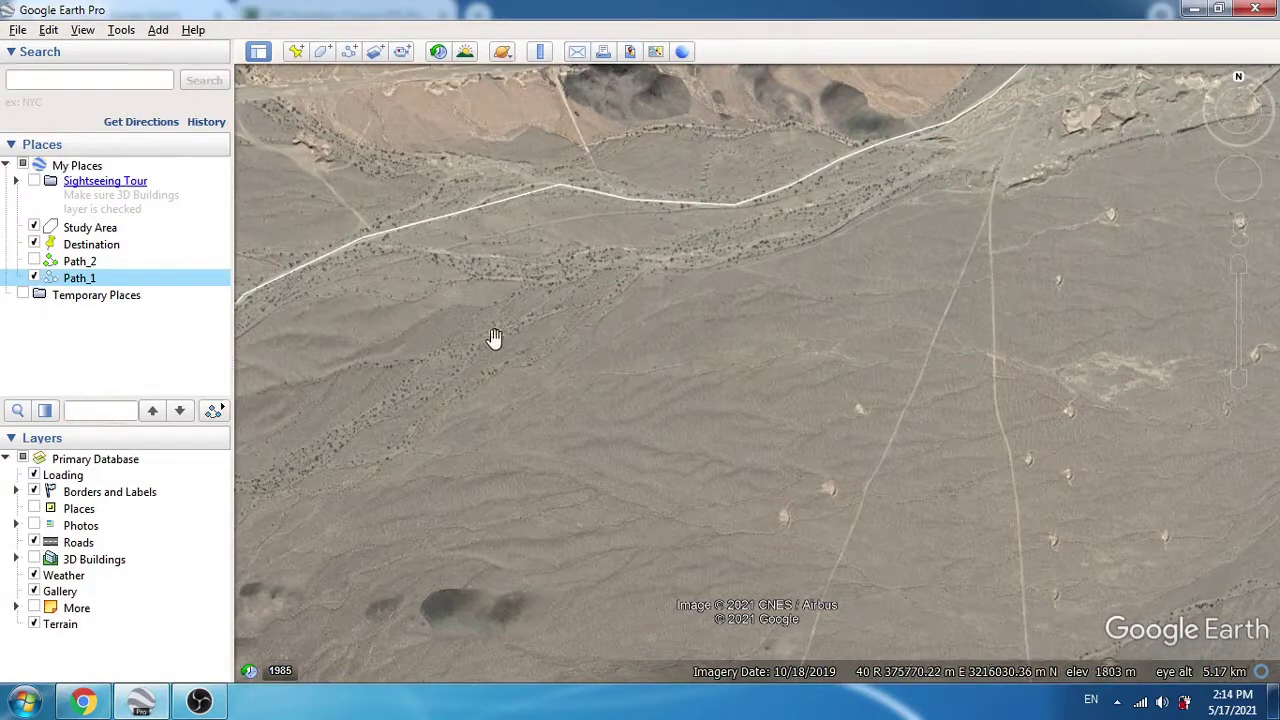
pyautogui.click(1240, 377)
pyautogui.moveTo(1240, 377); pyautogui.dragTo(1240, 377)
pyautogui.moveTo(578, 347); pyautogui.dragTo(550, 332)
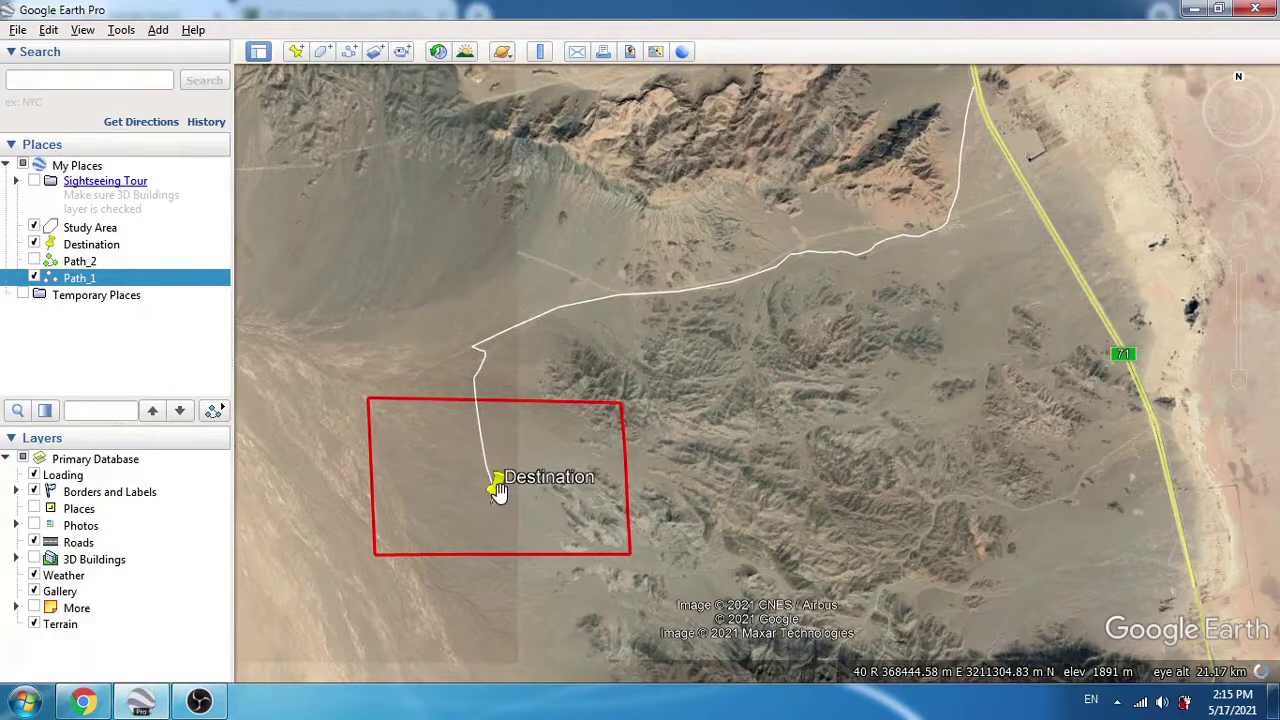
pyautogui.moveTo(826, 414); pyautogui.dragTo(777, 317)
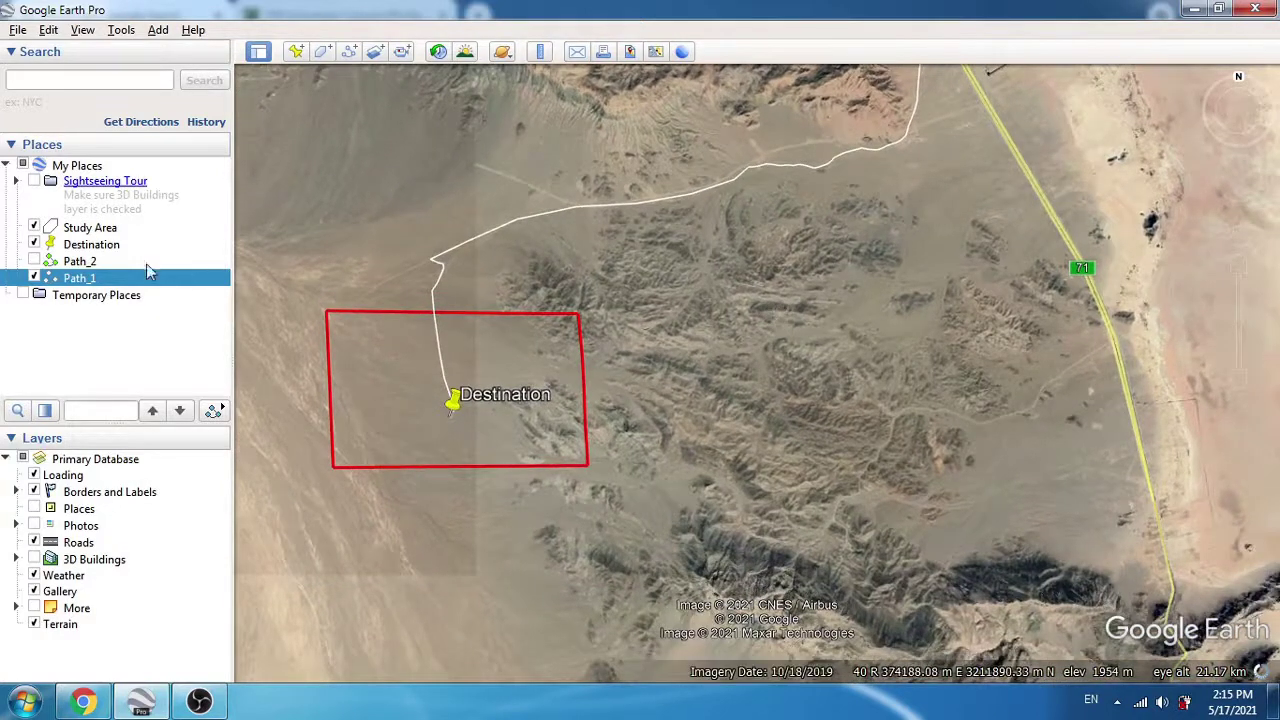
# - Show Path_2 on the map and bring both access routes fully into view
pyautogui.click(34, 261)
pyautogui.doubleClick(80, 261)
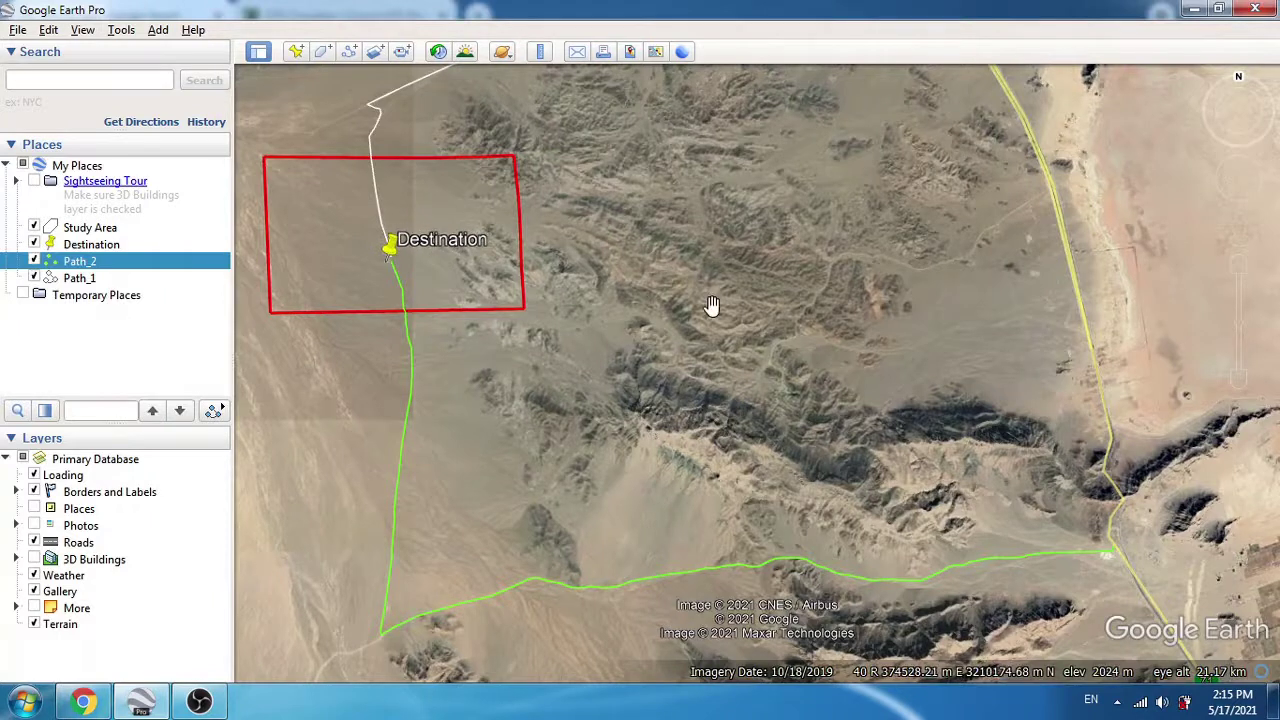
pyautogui.scroll(-3, 712, 305)
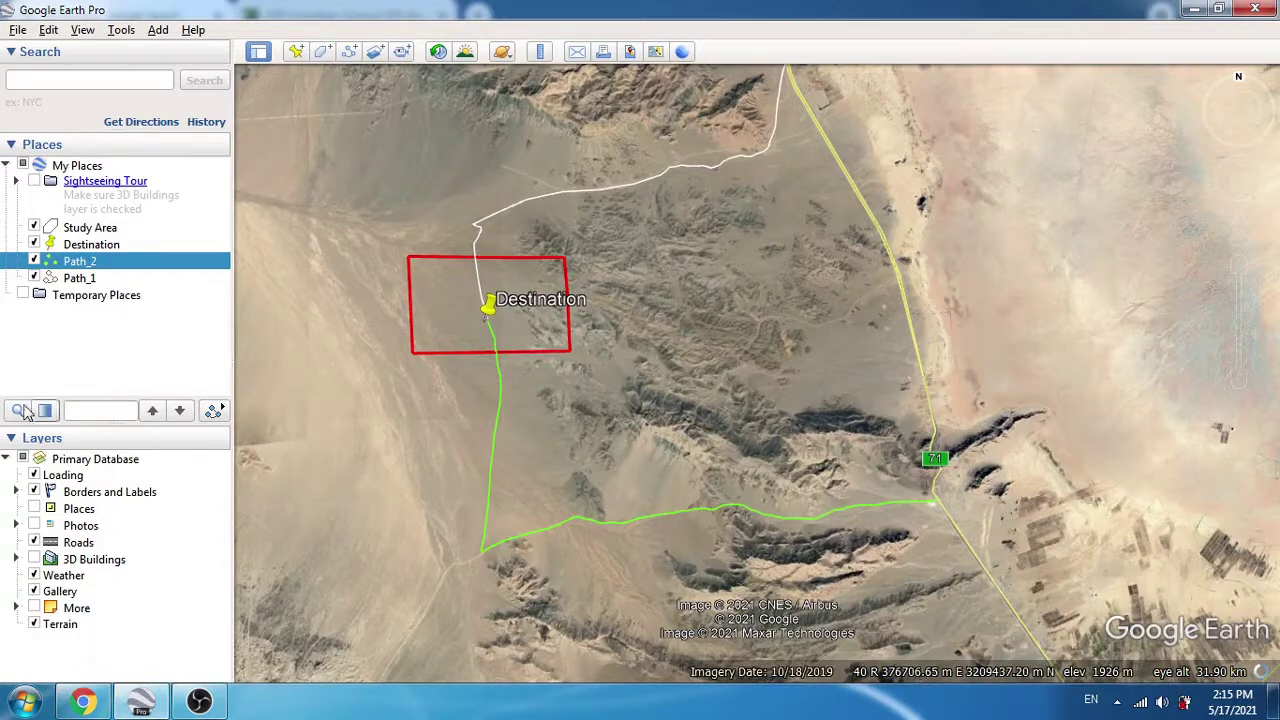
# - Check the length of Path_2 in kilometers in its properties, leaving the path unedited
pyautogui.rightClick(65, 260)
pyautogui.moveTo(80, 266)
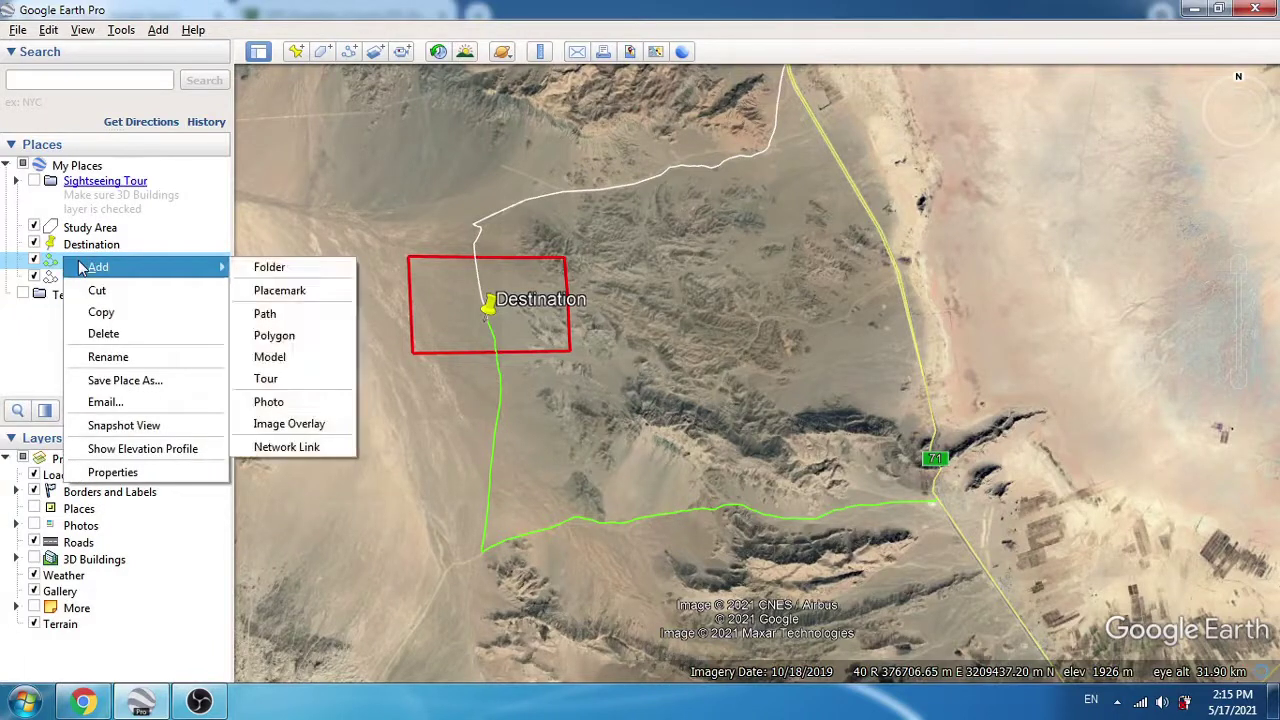
pyautogui.click(148, 472)
pyautogui.click(440, 176)
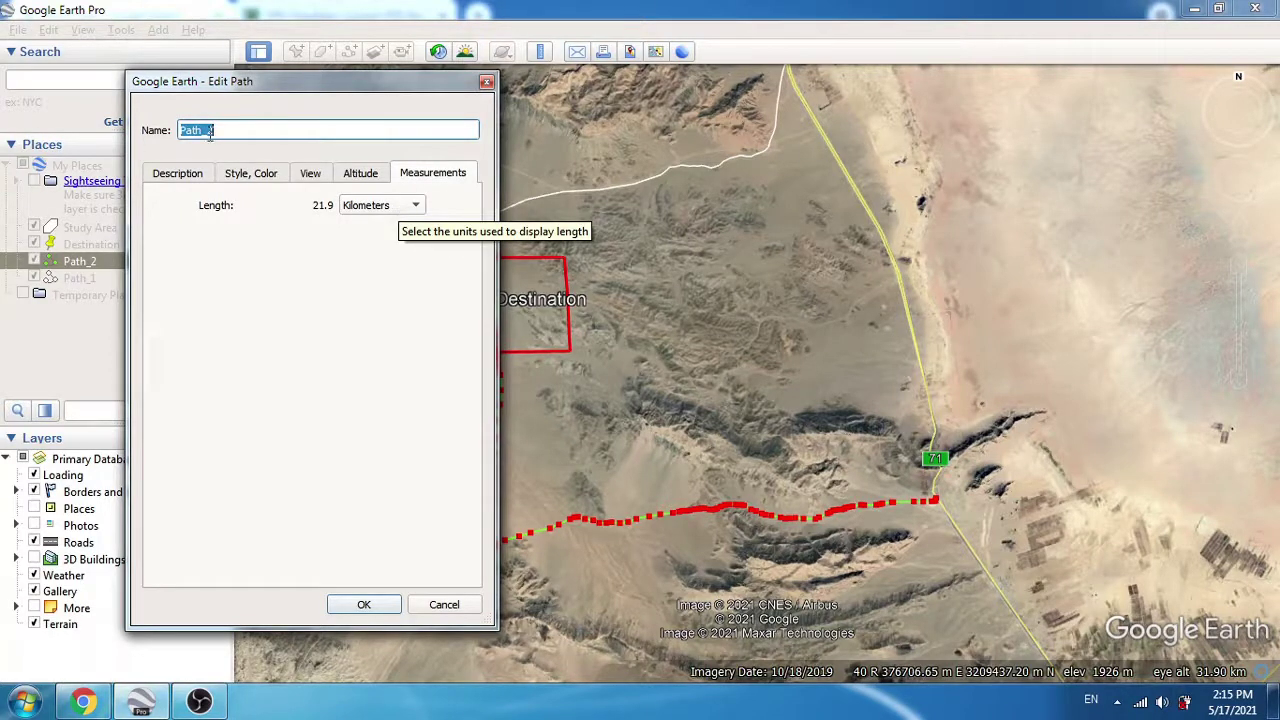
pyautogui.click(424, 606)
# - Check the length of Path_1 in kilometers in its properties, leaving the path unedited
pyautogui.rightClick(95, 266)
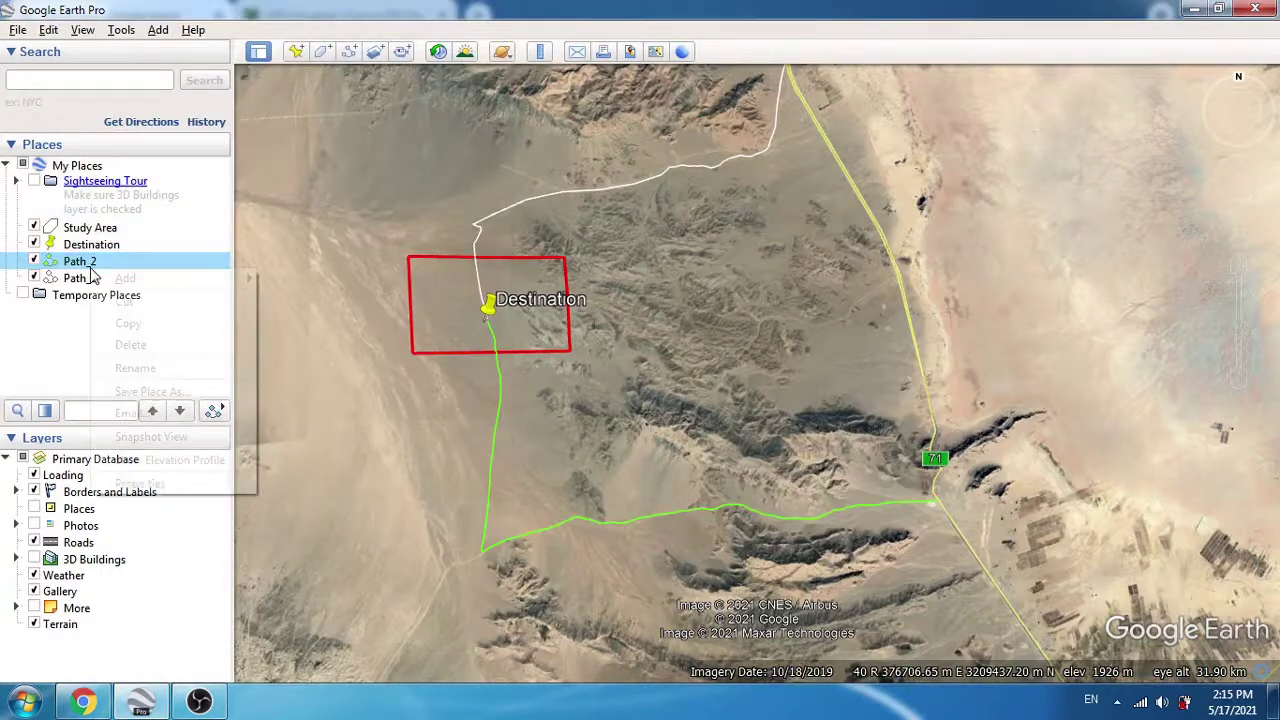
pyautogui.click(80, 278)
pyautogui.rightClick(78, 280)
pyautogui.click(110, 518)
pyautogui.click(415, 176)
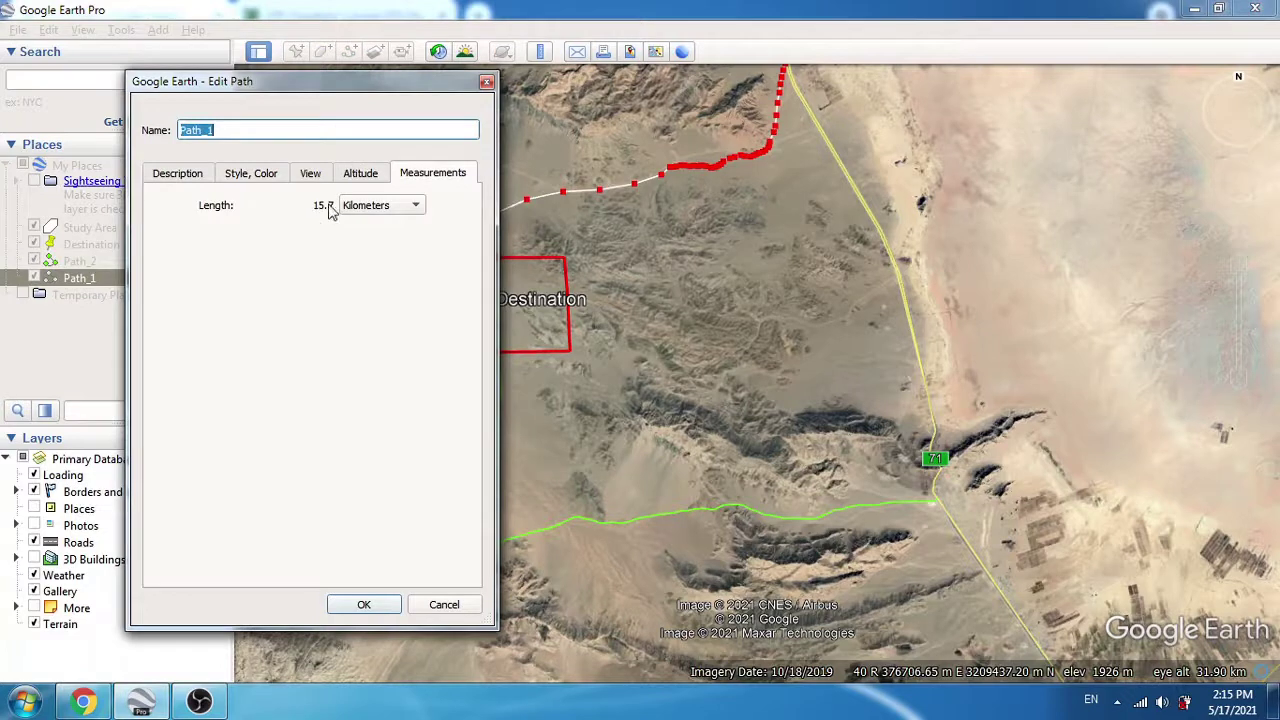
pyautogui.click(486, 81)
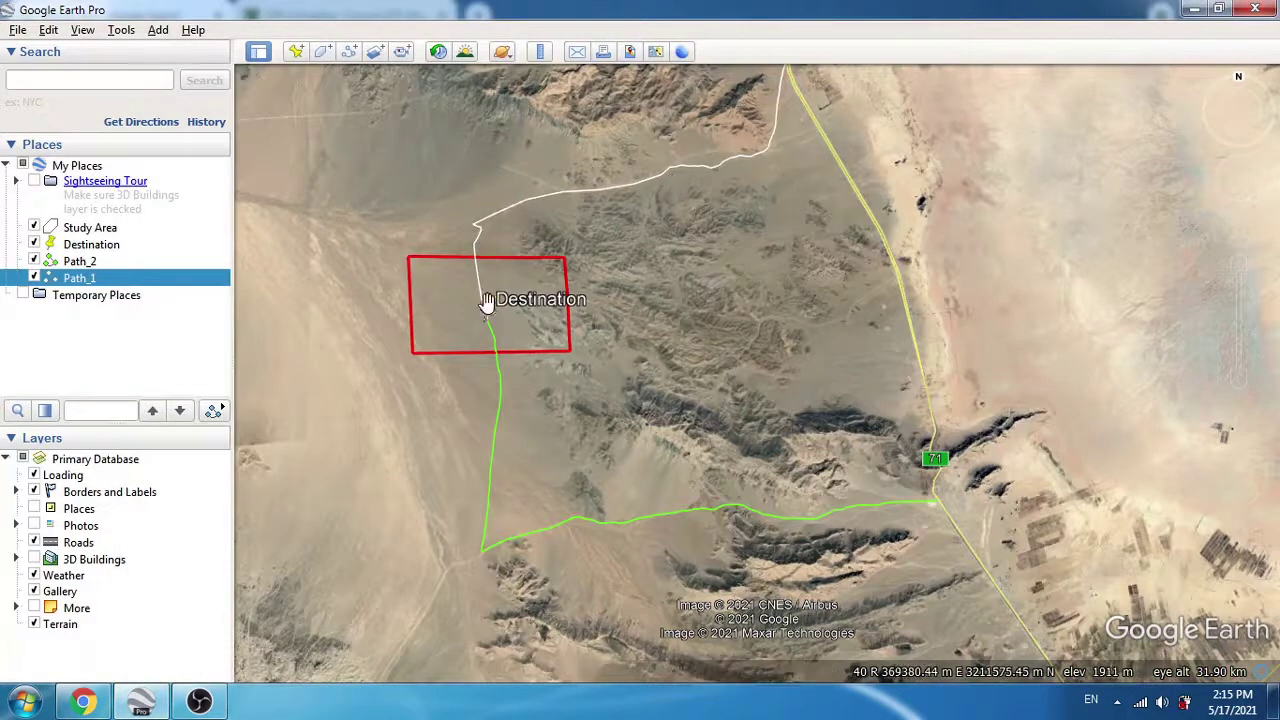
# - Examine the elevation profile of Path_1 along its full distance and close the graph
pyautogui.rightClick(108, 279)
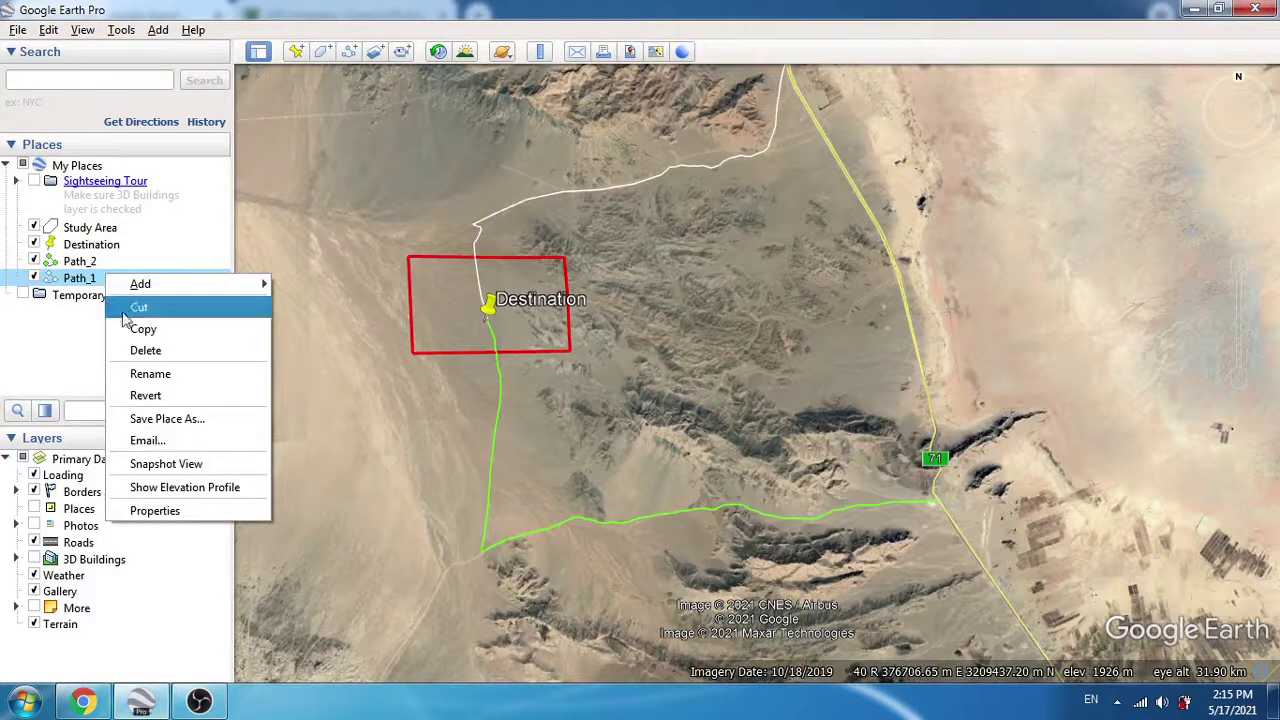
pyautogui.click(200, 489)
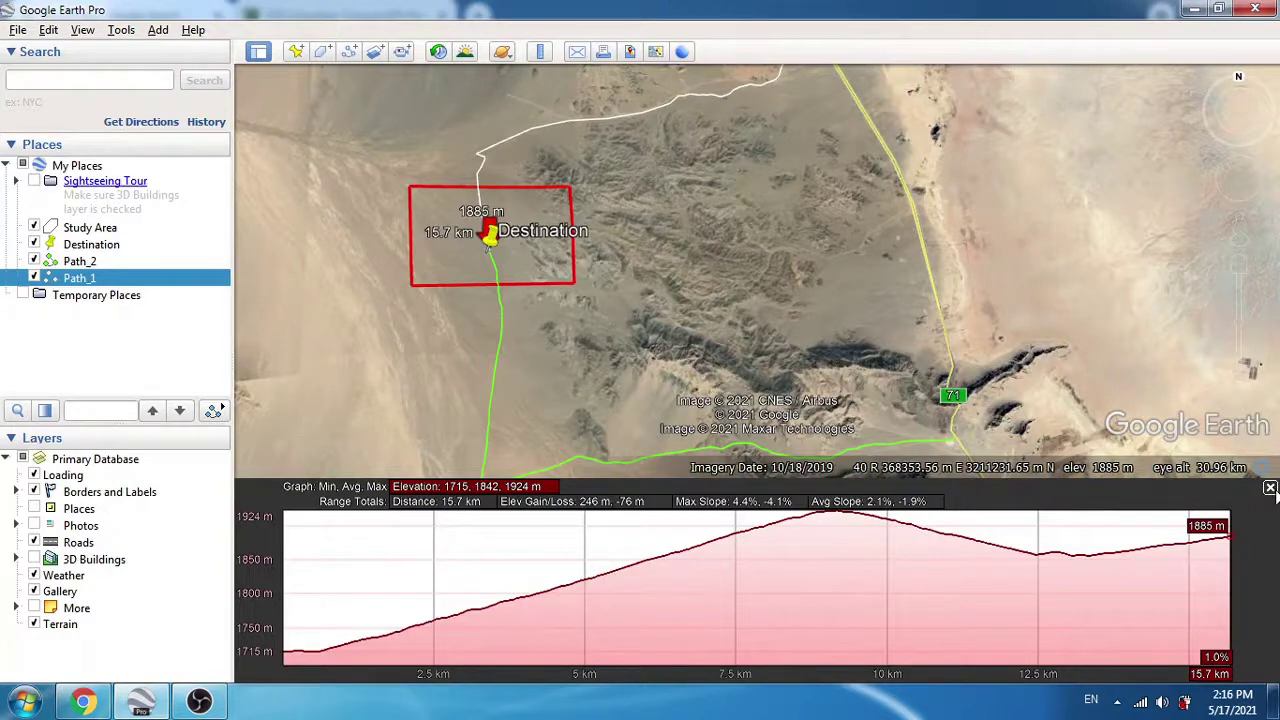
pyautogui.click(1270, 488)
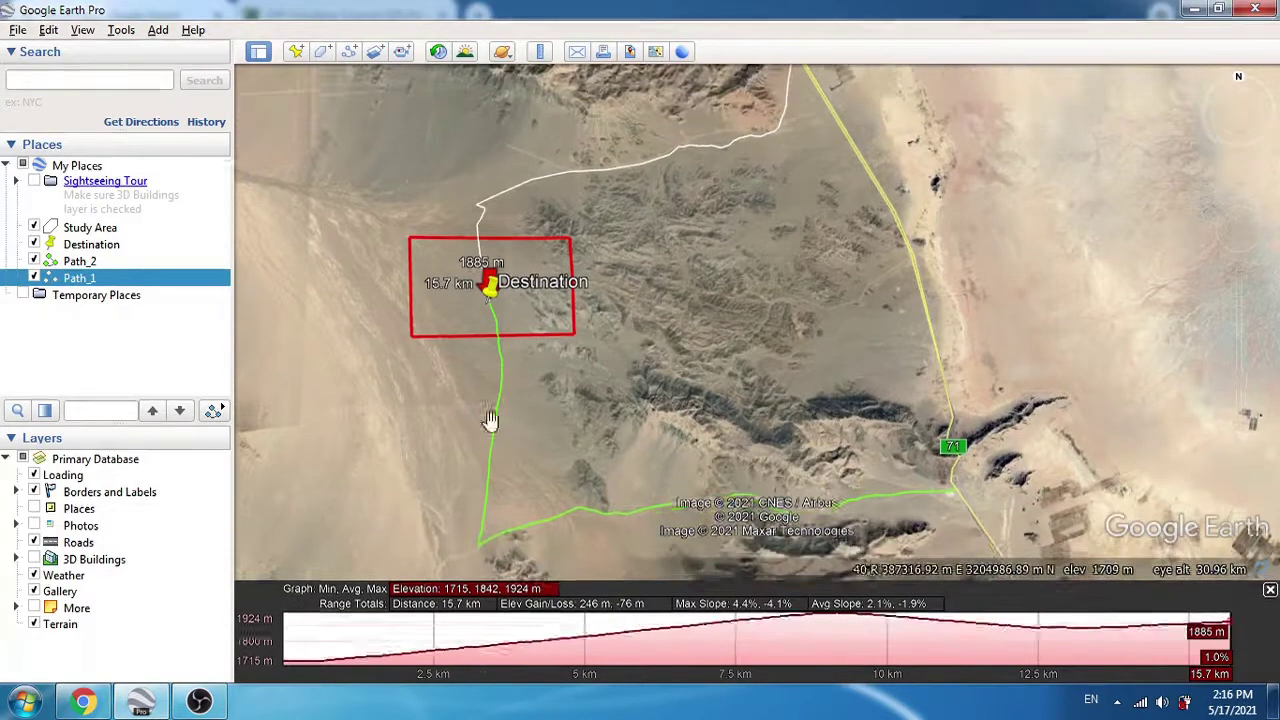
# - Show the elevation profile of Path_2, and compare both routes from highway 71 to the Destination on the map
pyautogui.rightClick(62, 261)
pyautogui.click(112, 447)
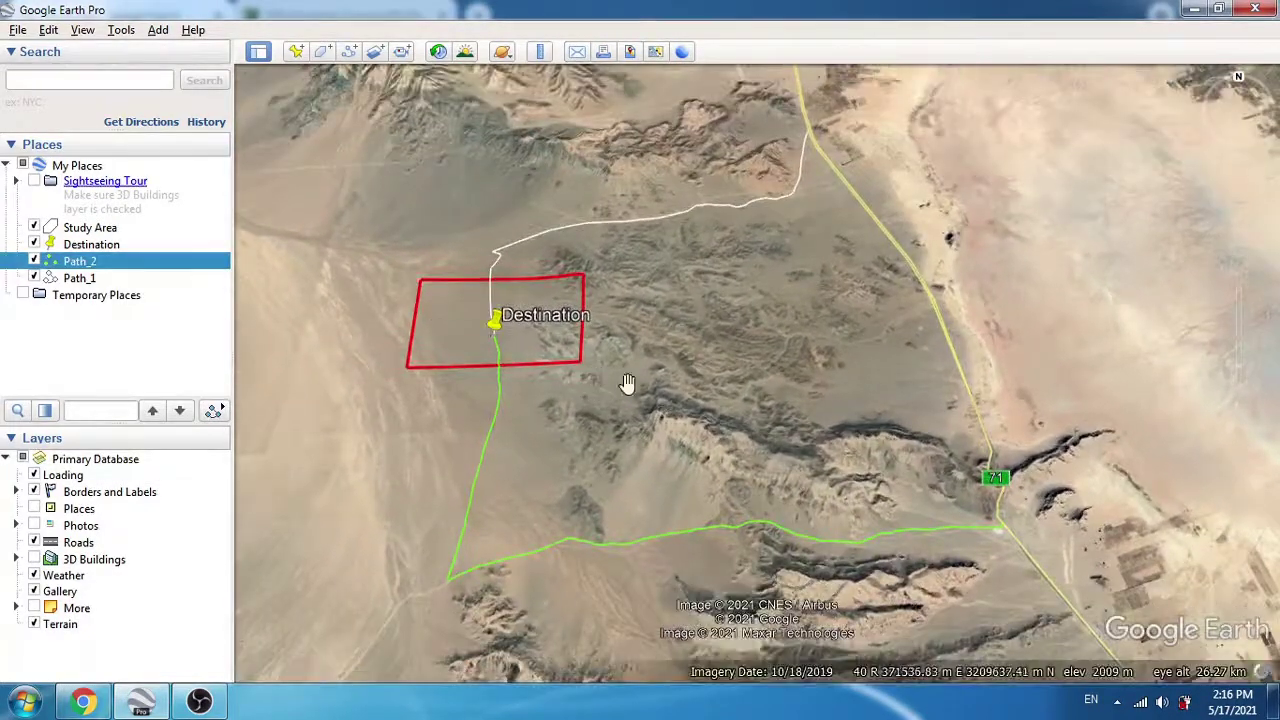
pyautogui.moveTo(1229, 362)
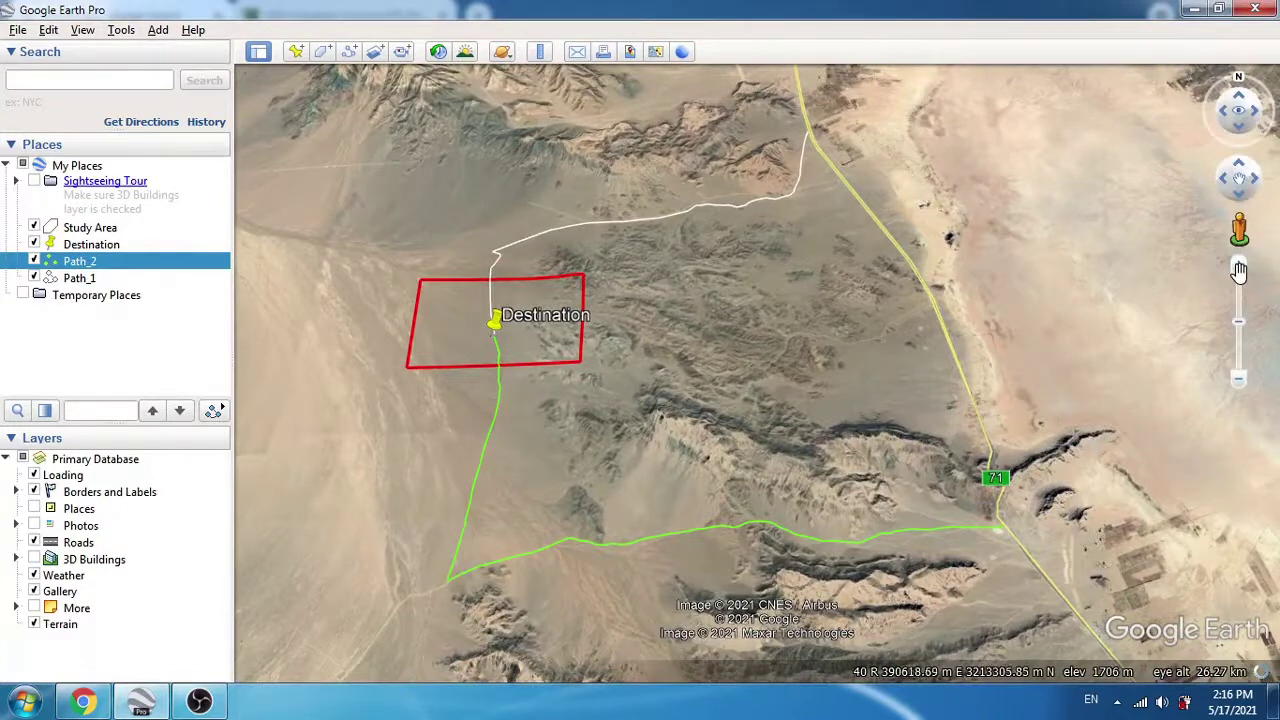
pyautogui.click(1238, 265)
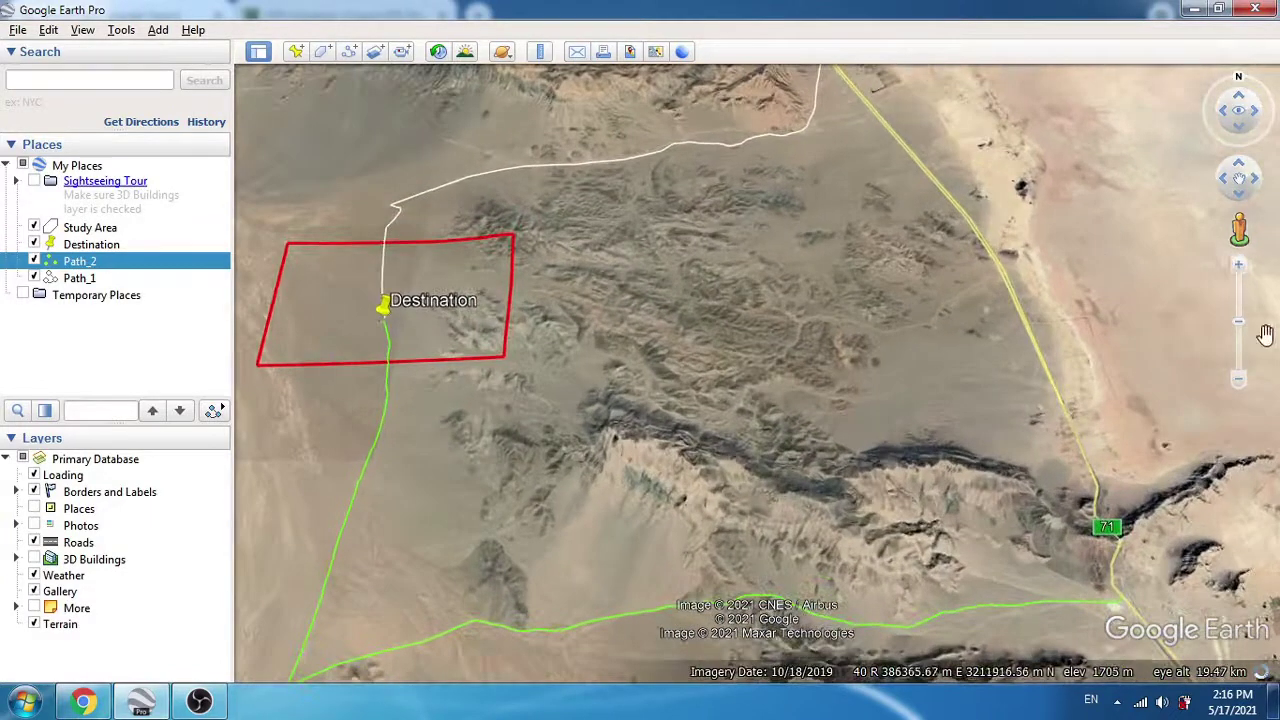
pyautogui.click(1238, 378)
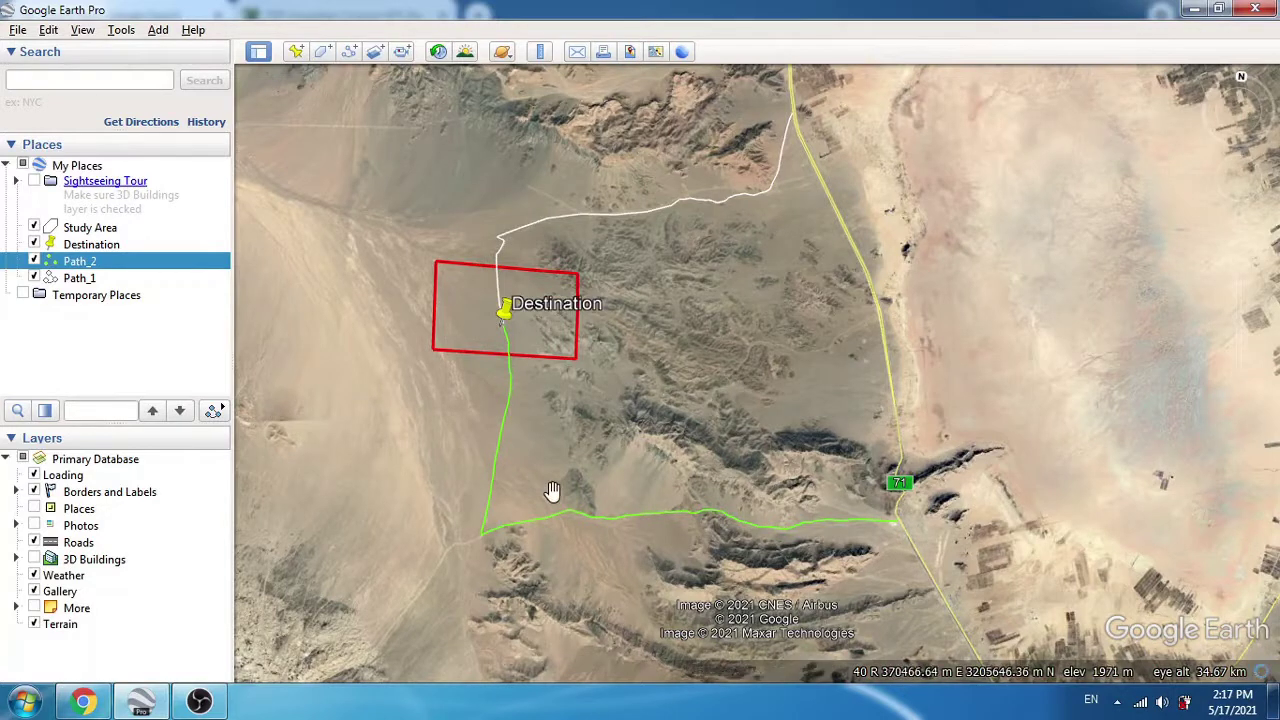
# - Open the options for Path_1, and switch to Chrome to view the "kmz to gpx" search and the GPS Visualizer conversion page
pyautogui.rightClick(77, 279)
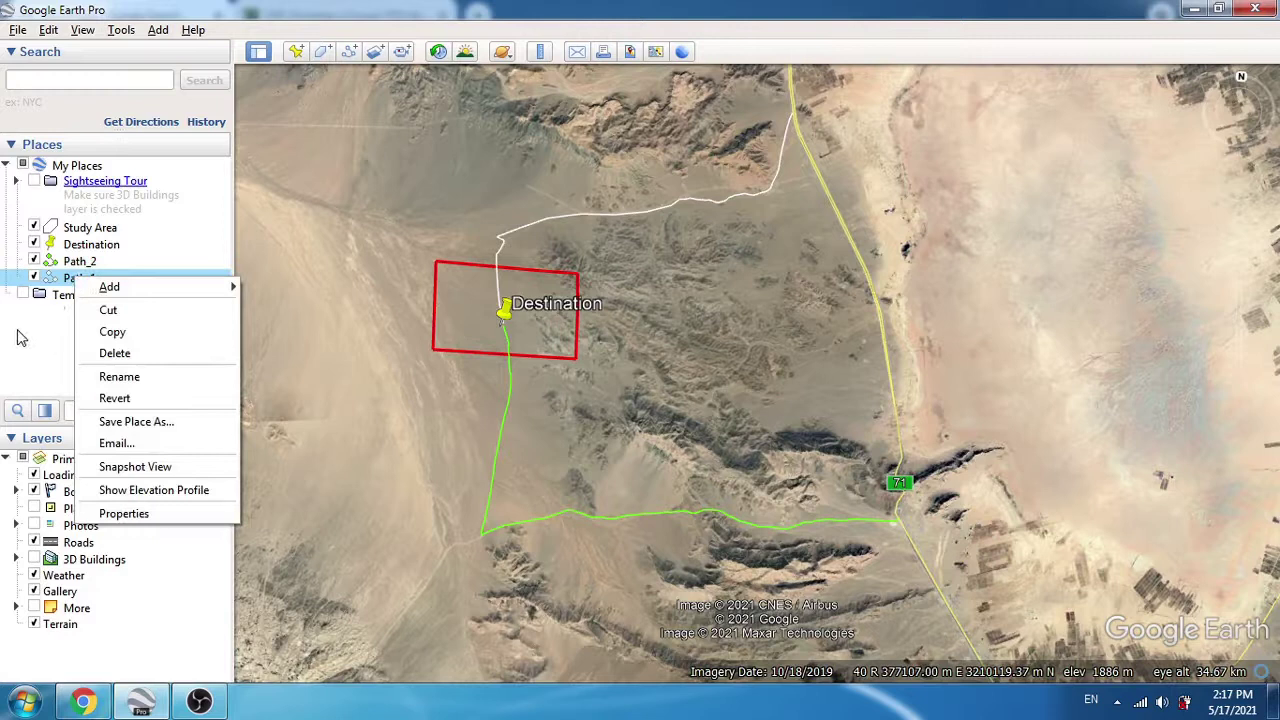
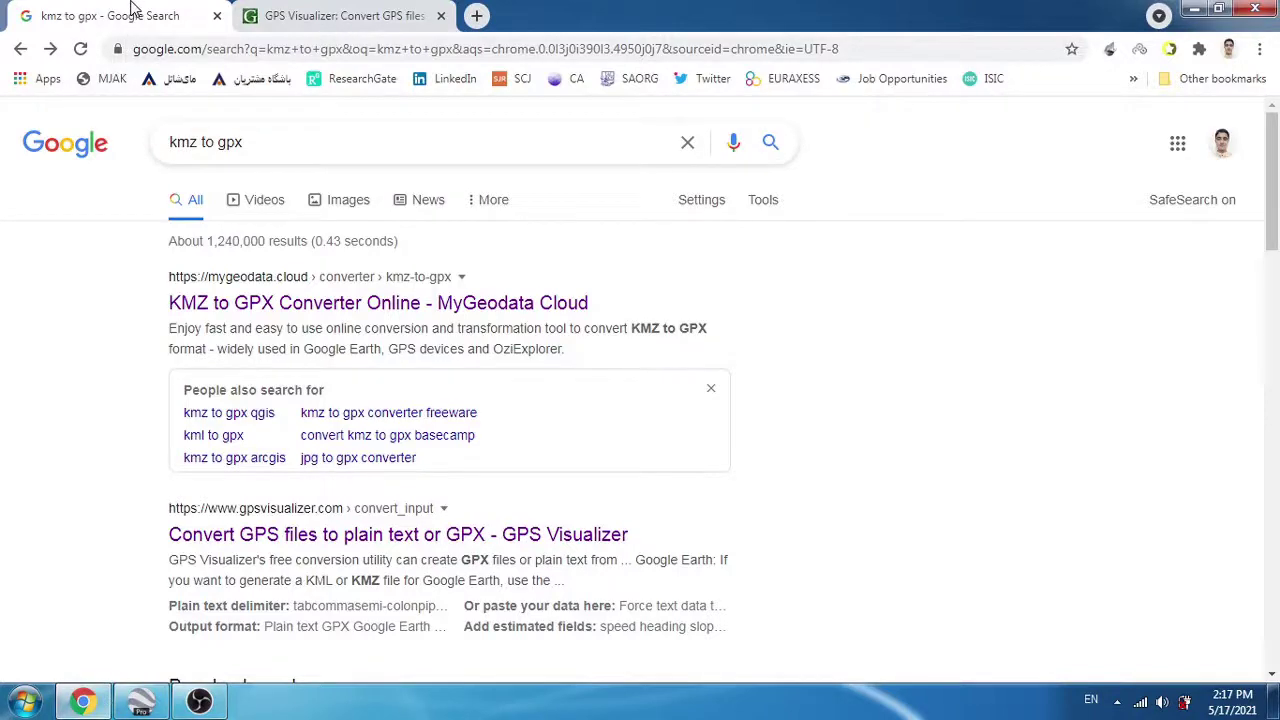
pyautogui.click(206, 141)
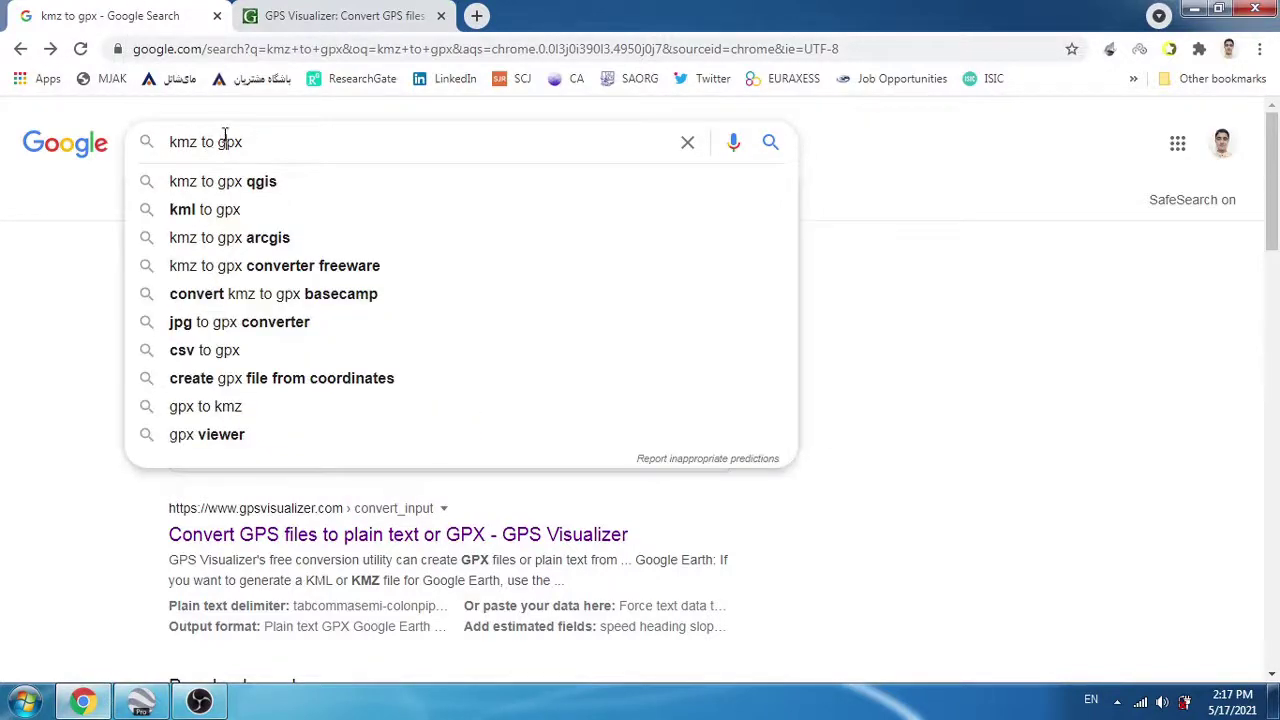
pyautogui.click(4, 298)
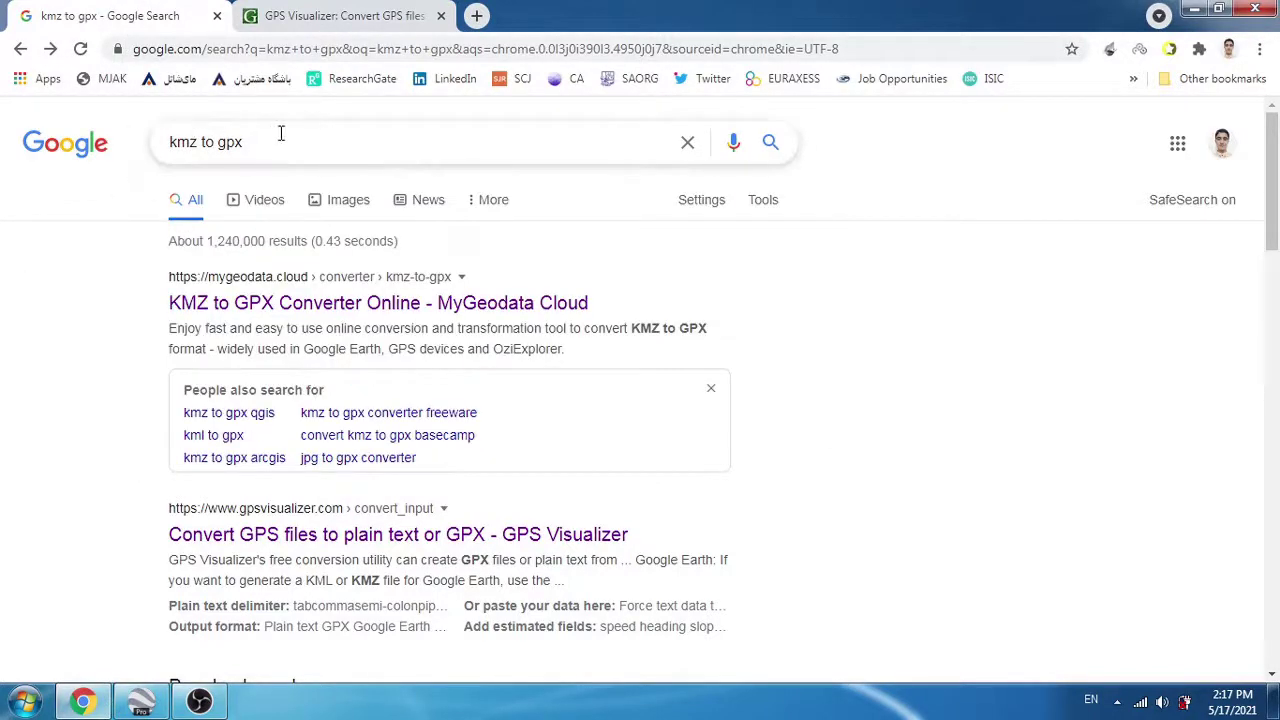
pyautogui.click(337, 12)
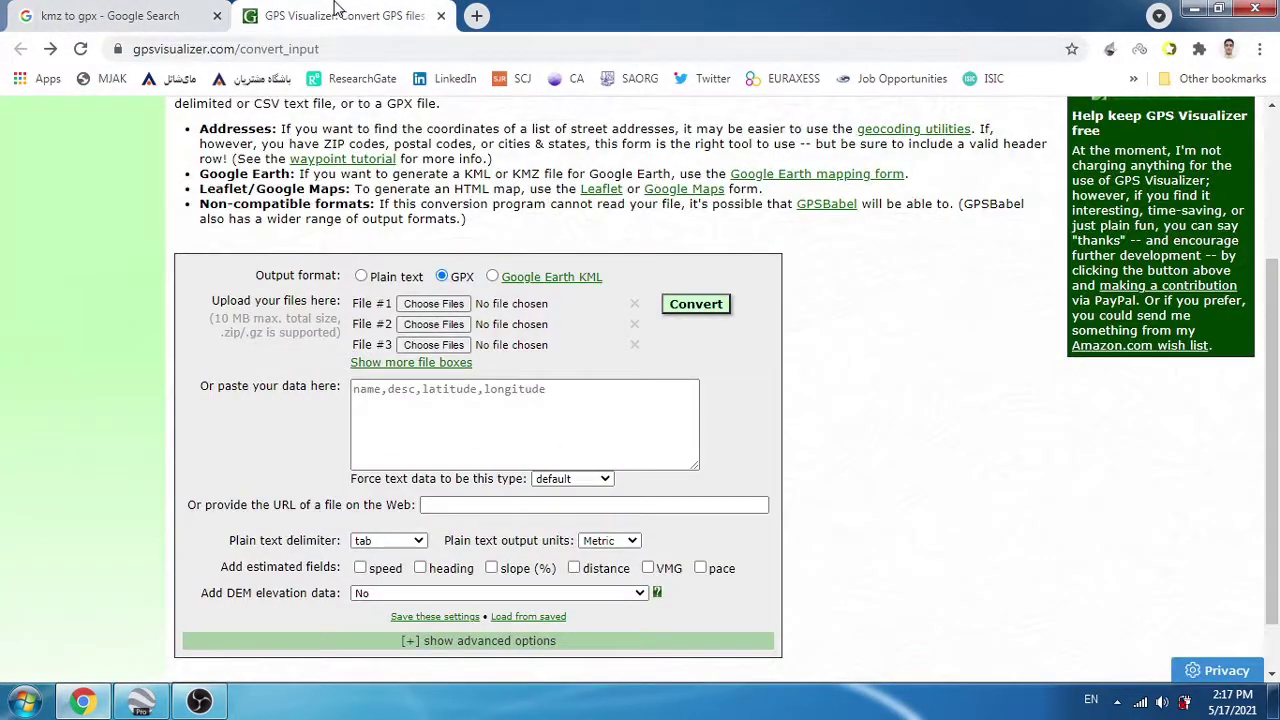
pyautogui.click(370, 50)
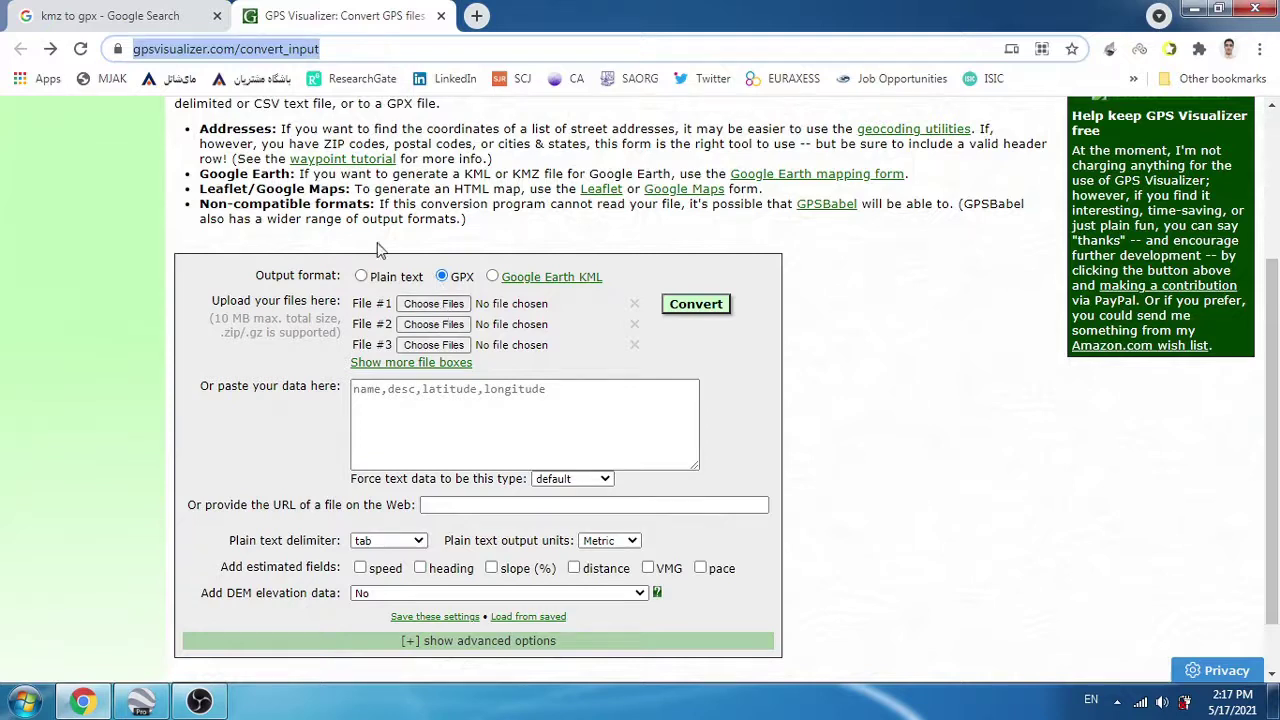
# - Choose Path_1.kmz from the Desktop as the first file to upload for conversion
pyautogui.click(422, 324)
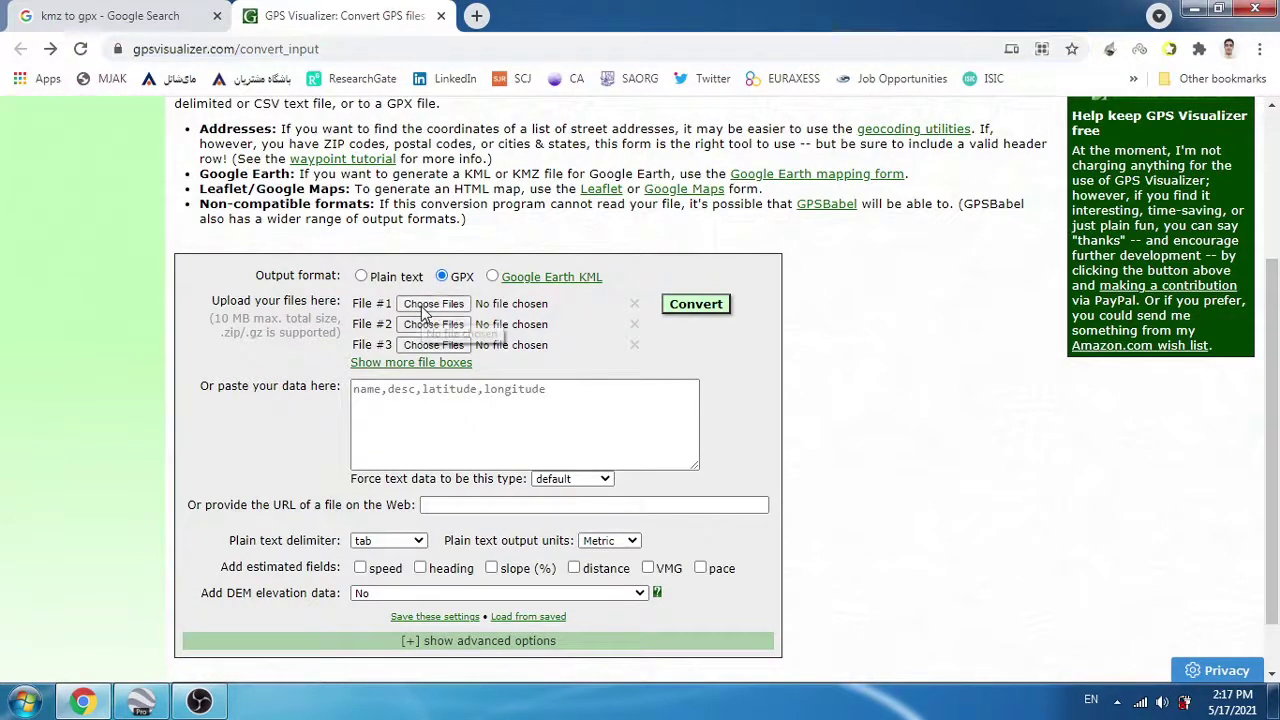
pyautogui.click(323, 277)
pyautogui.press('p')
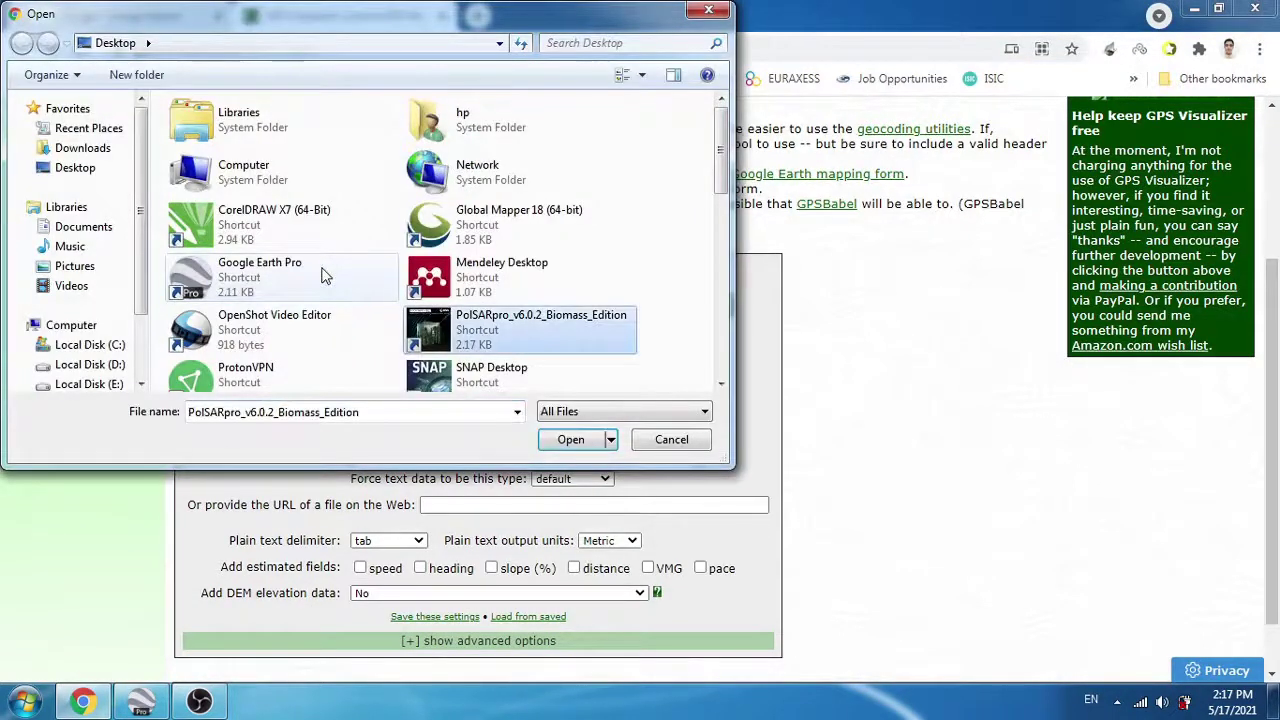
pyautogui.press('r')
pyautogui.press('p')
pyautogui.press('a')
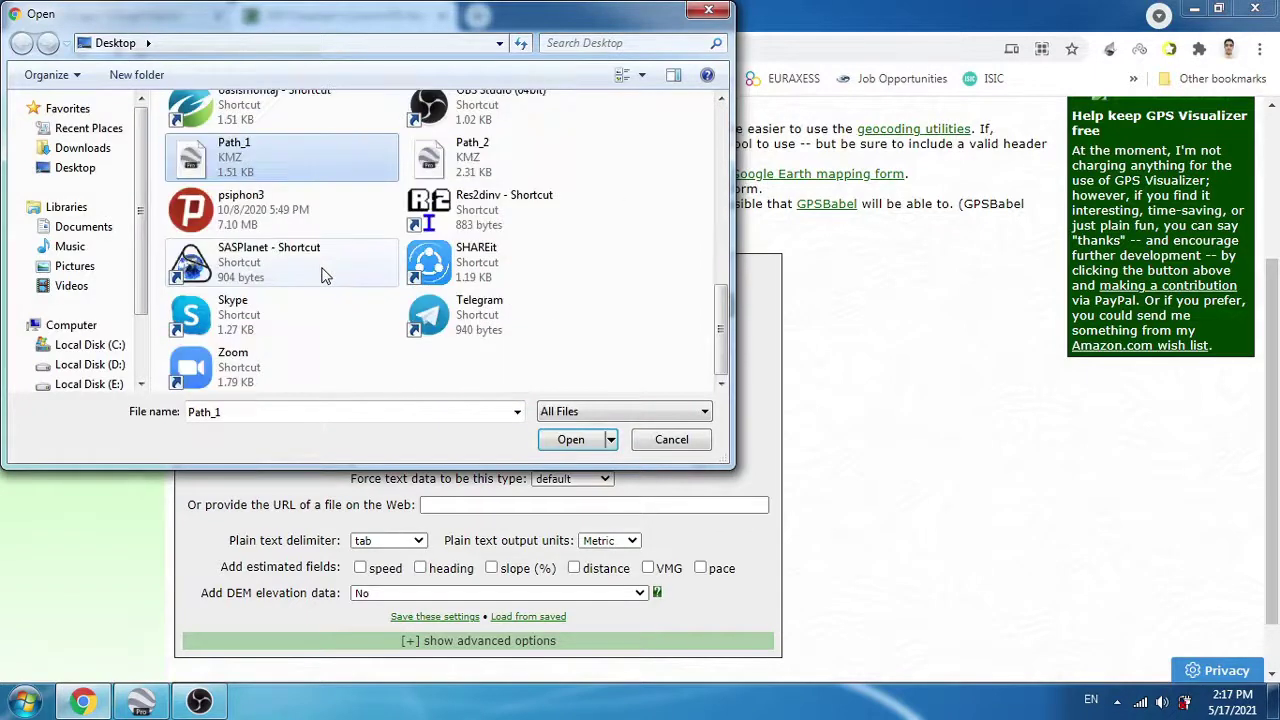
pyautogui.click(566, 439)
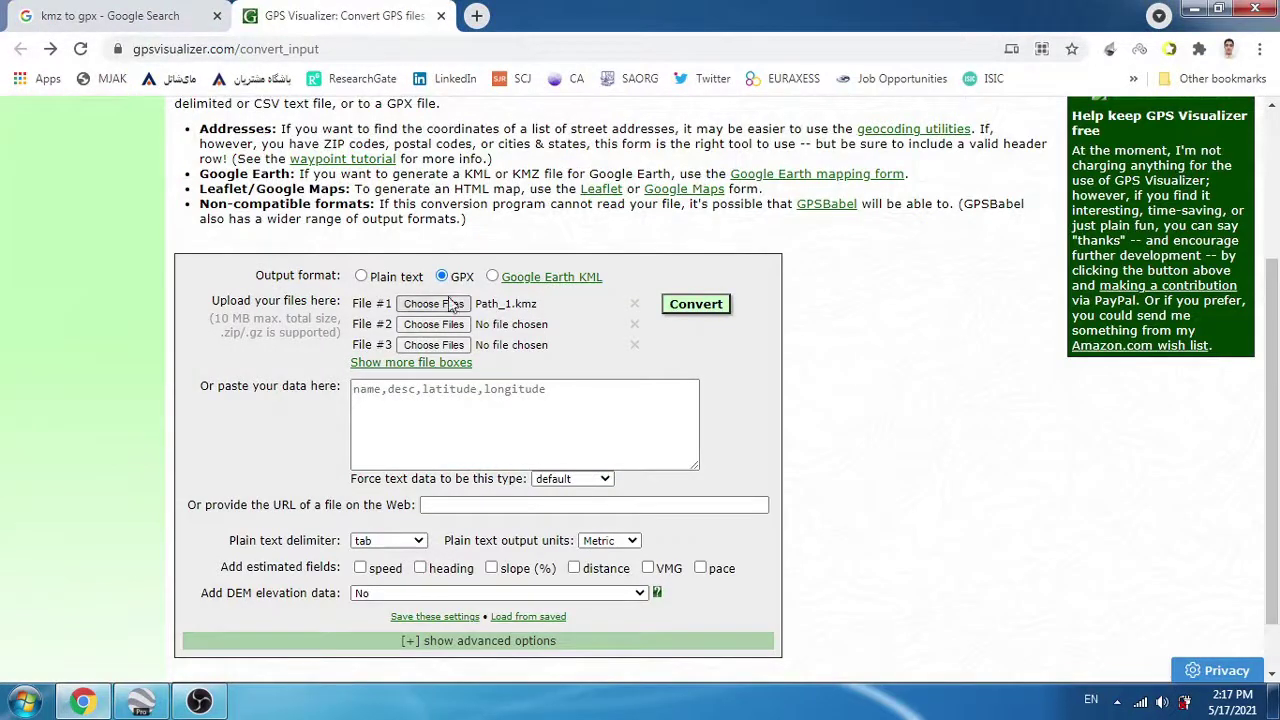
# - Convert Path_1.kmz with GPX as the output format, and download the resulting GPX file
pyautogui.tripleClick(287, 274)
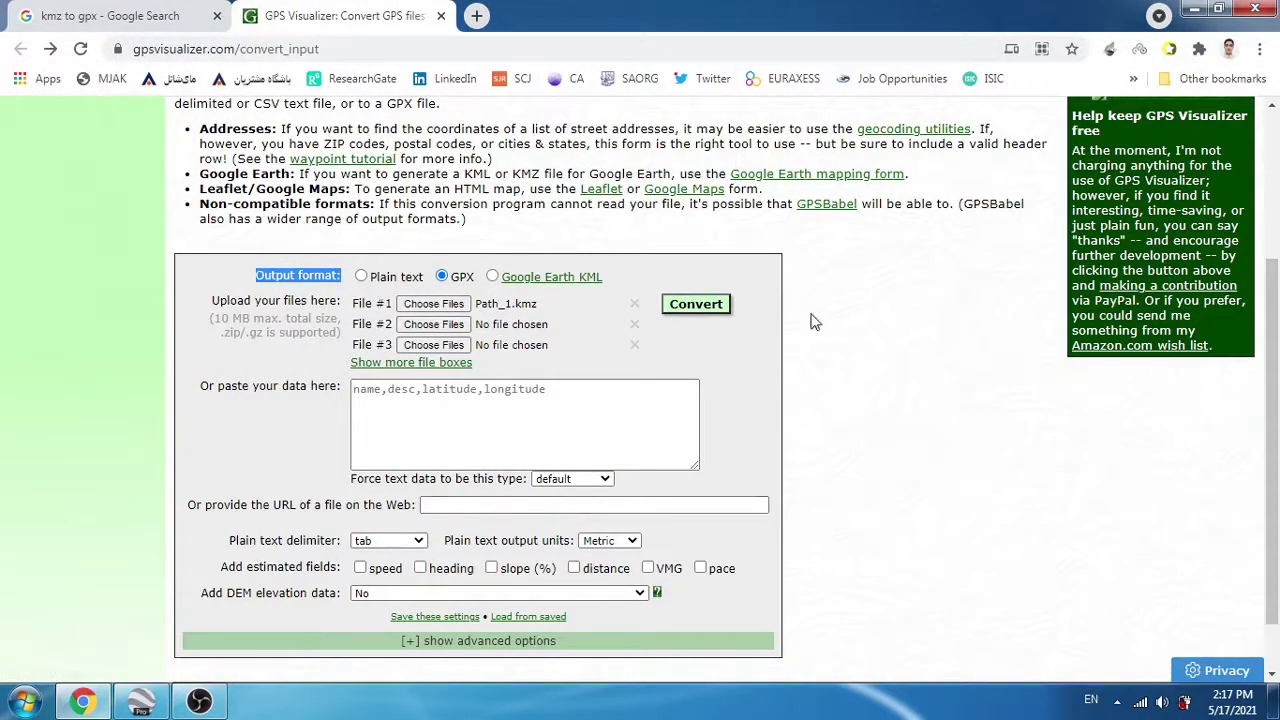
pyautogui.click(696, 304)
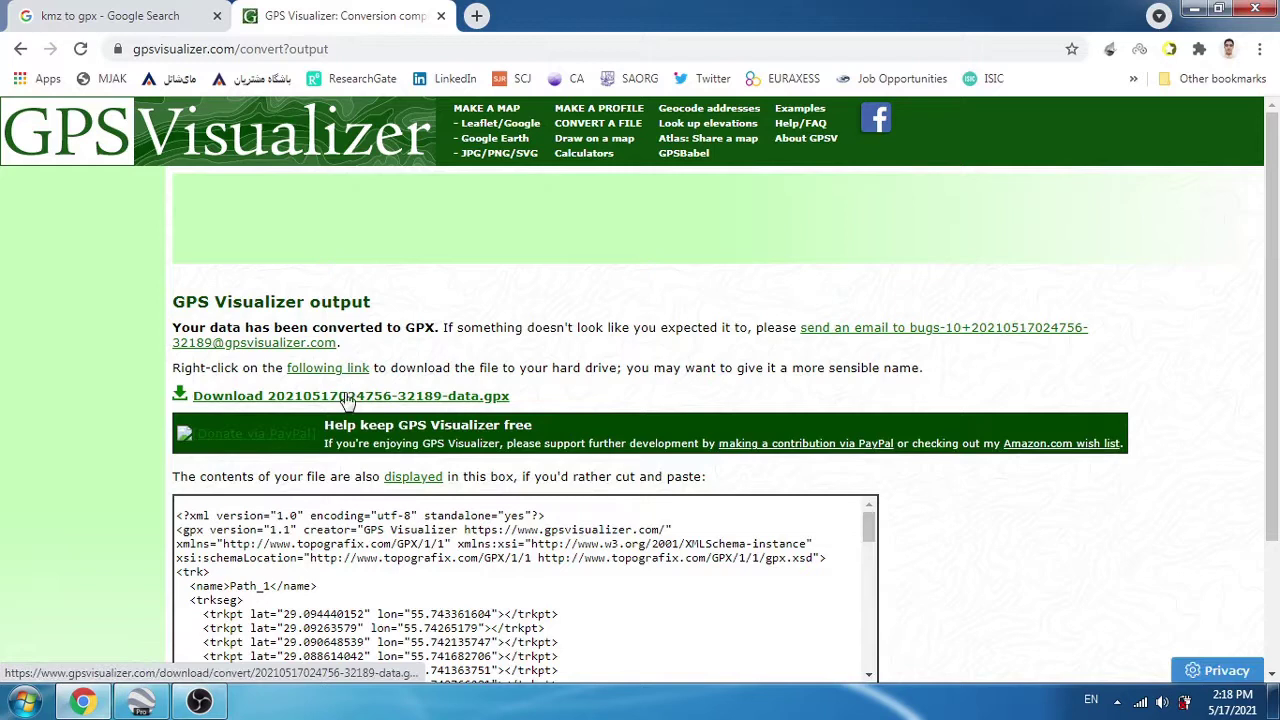
pyautogui.click(347, 399)
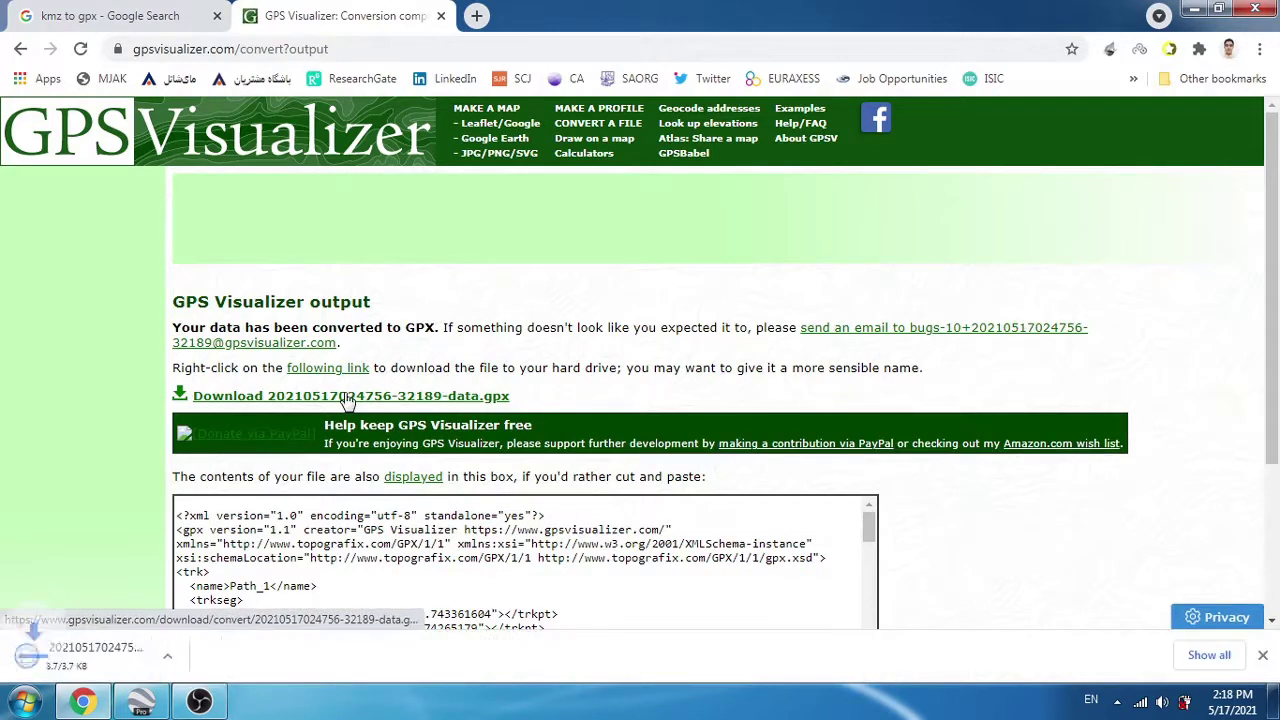
# - Show the downloaded GPX file in its folder, and switch back to Google Earth Pro
pyautogui.rightClick(113, 660)
pyautogui.click(180, 604)
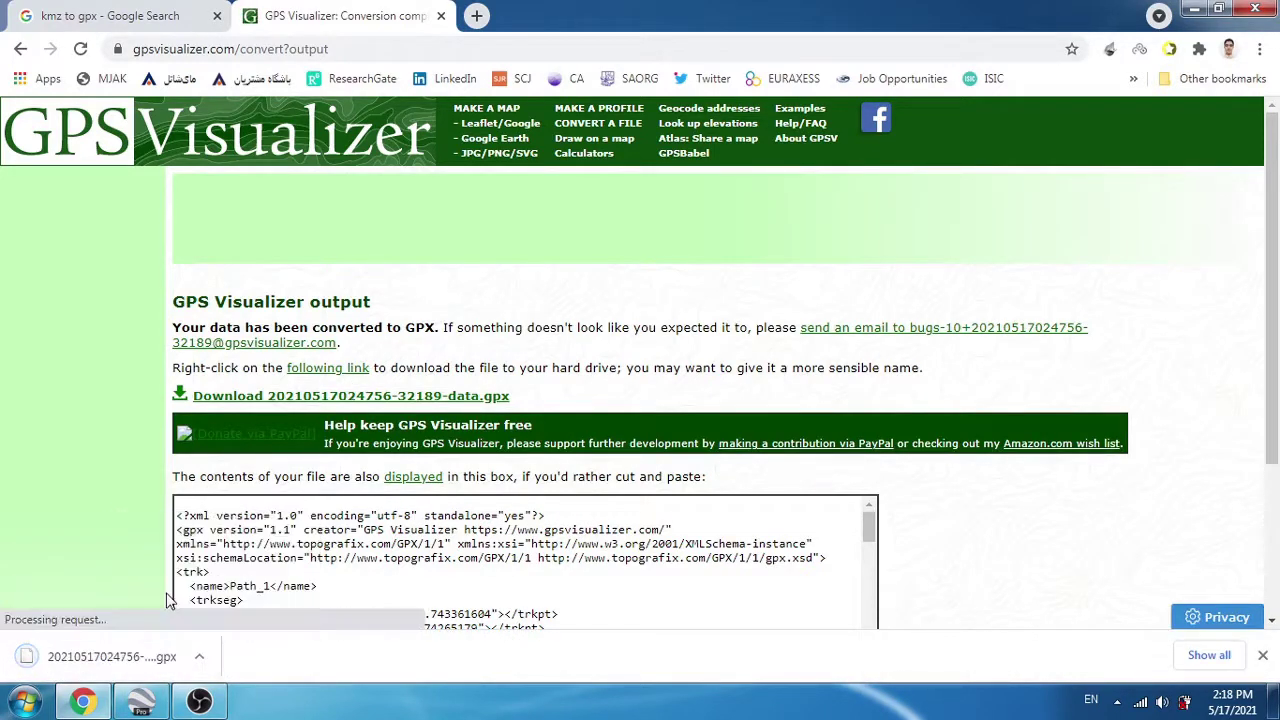
pyautogui.rightClick(88, 660)
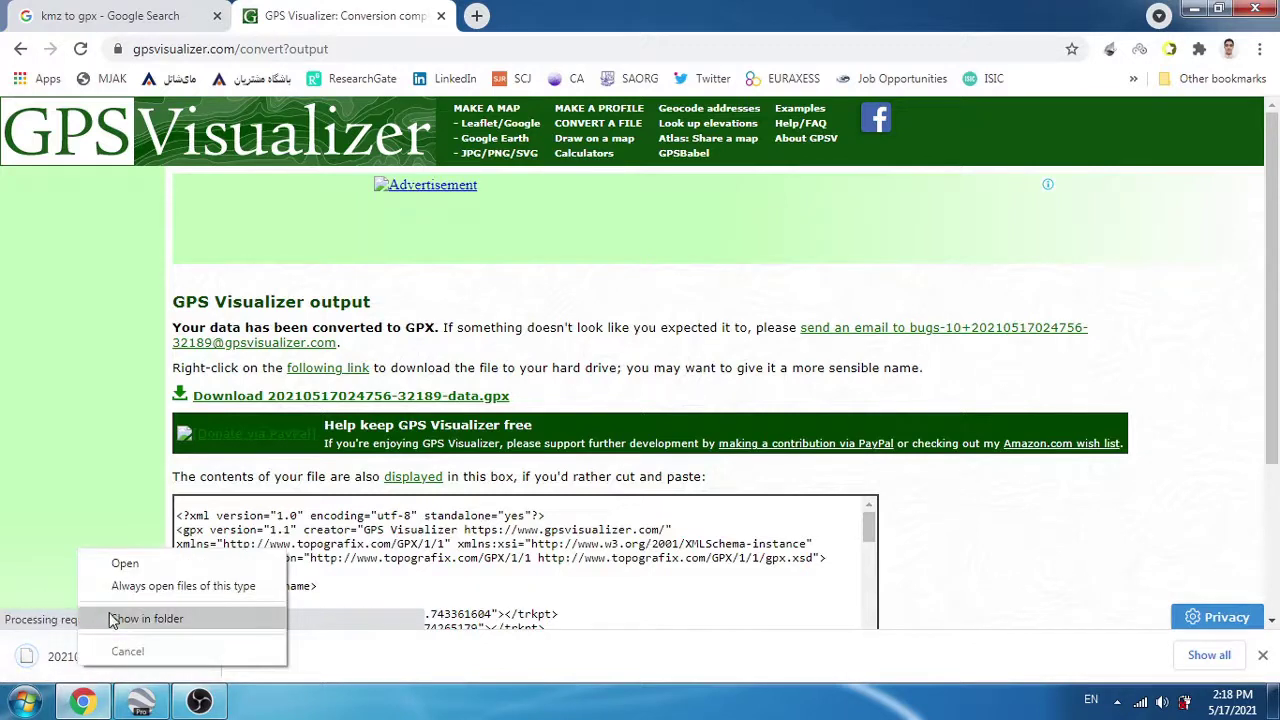
pyautogui.click(143, 614)
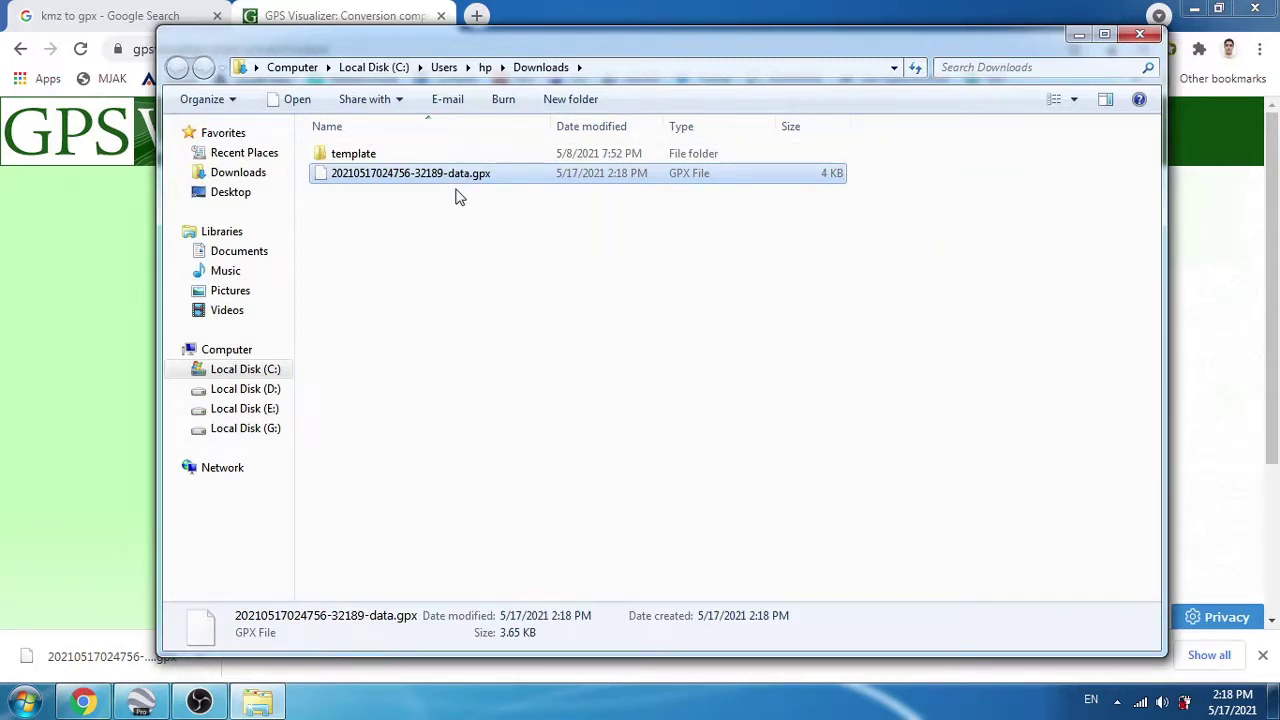
pyautogui.click(731, 8)
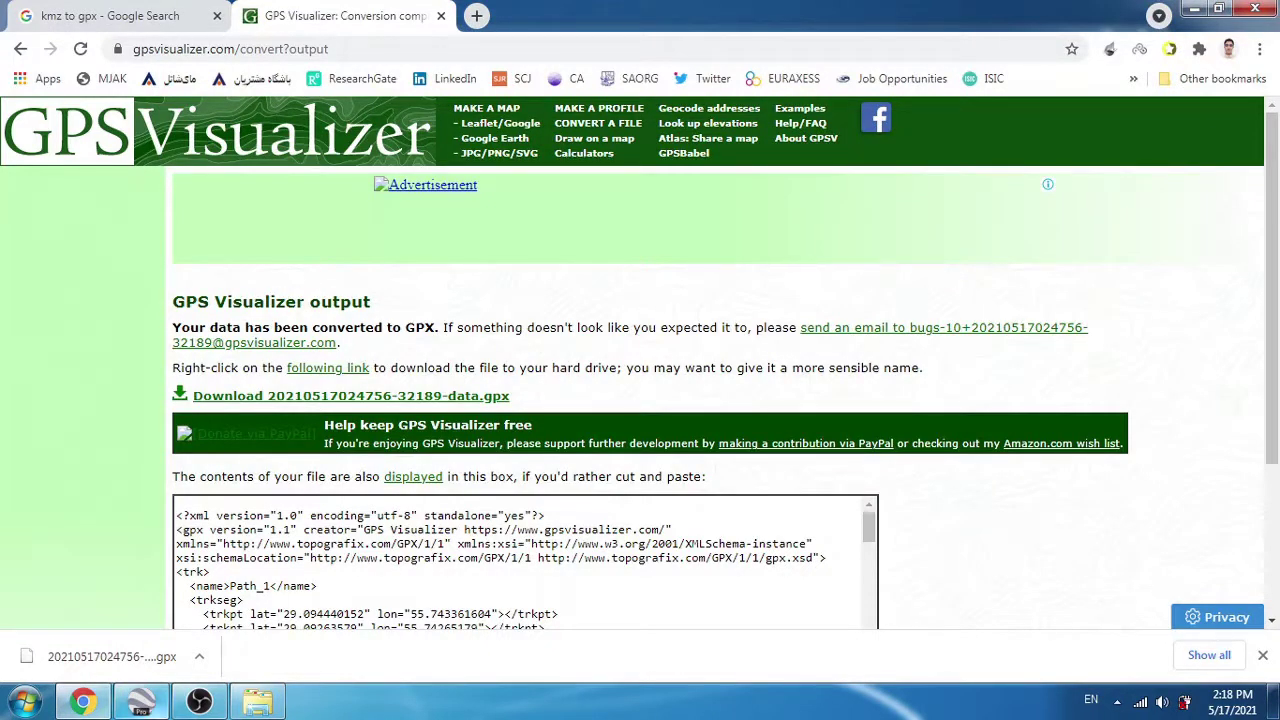
pyautogui.click(141, 700)
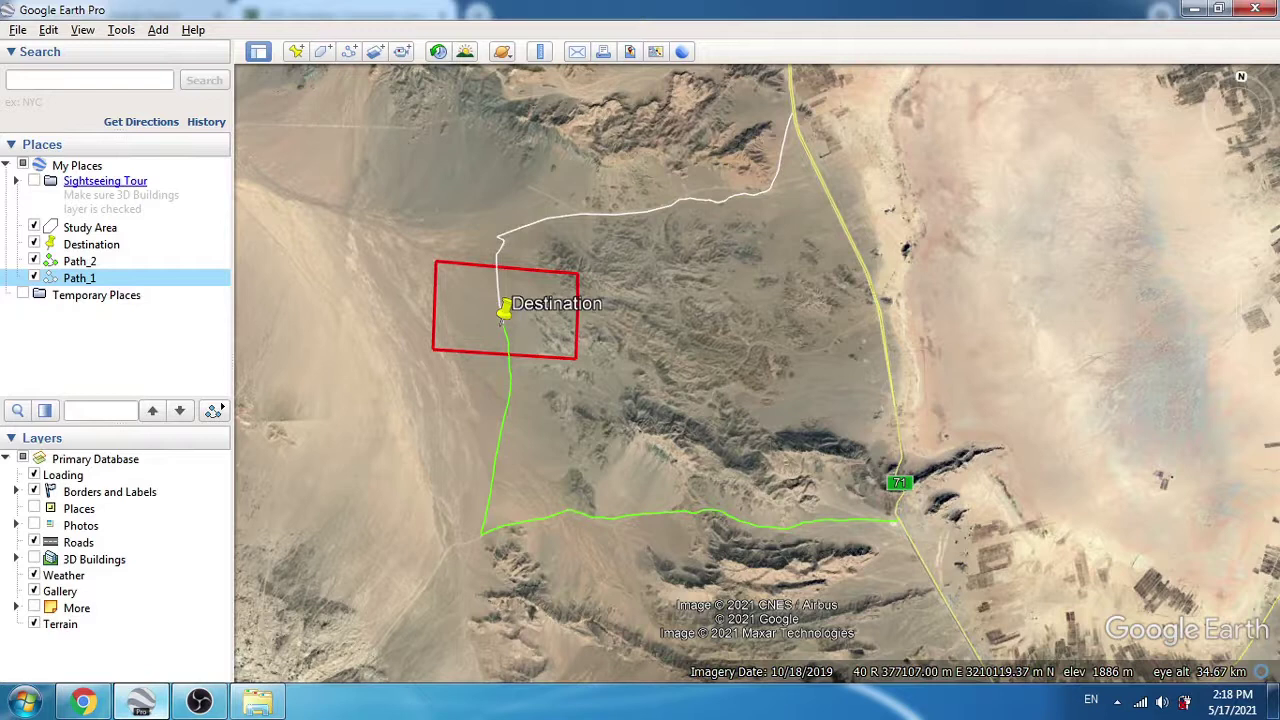